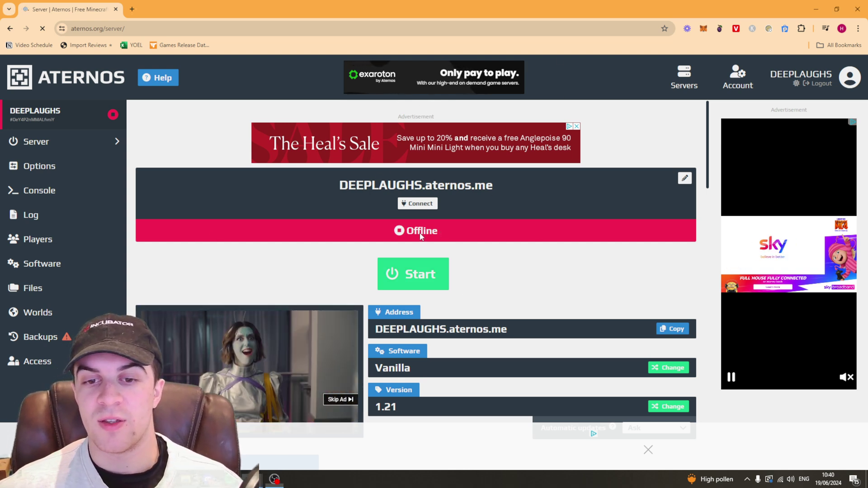
Step: Switch the server software to Forge 1.21 (51.0.13), dismiss the adblocker notice, and install it
left_click(505, 242)
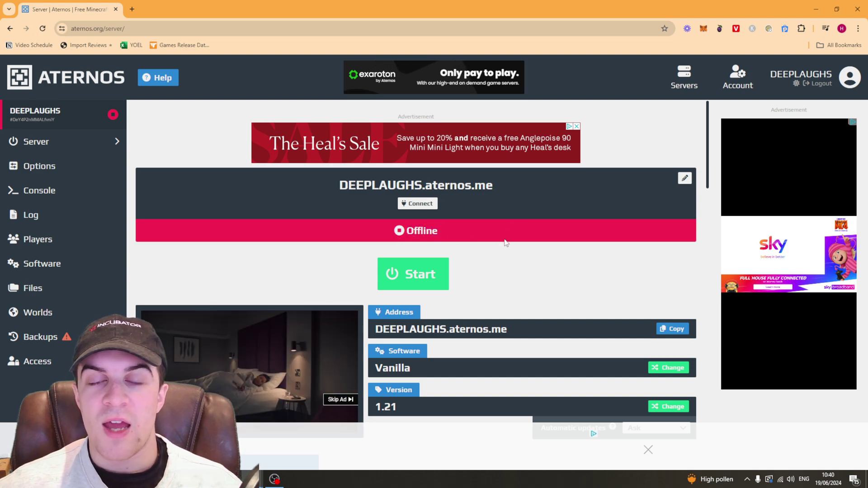
scroll(483, 267, "down", 1)
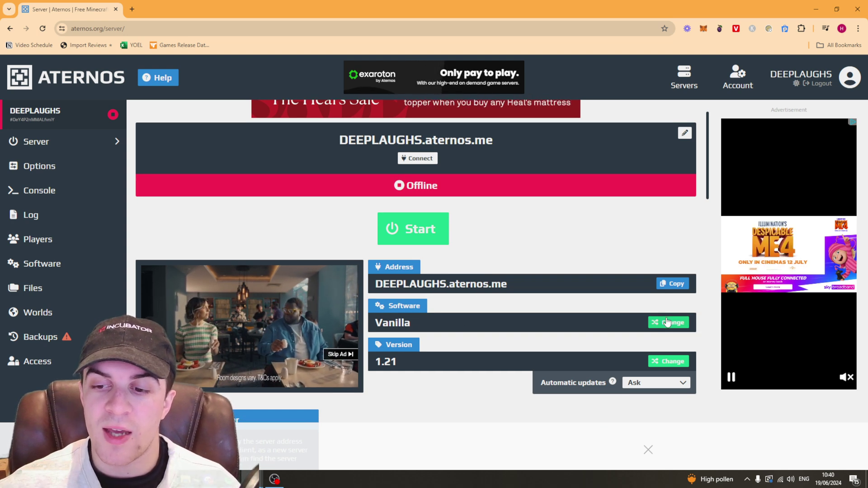
left_click(668, 322)
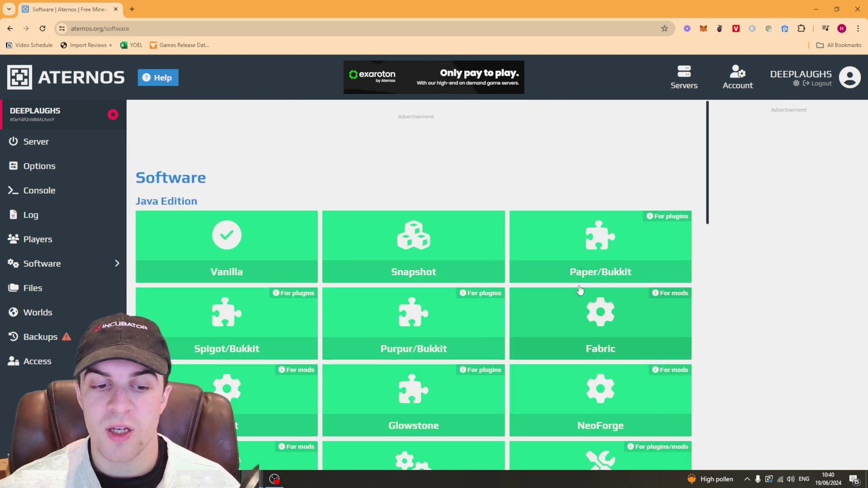
scroll(376, 195, "down", 4)
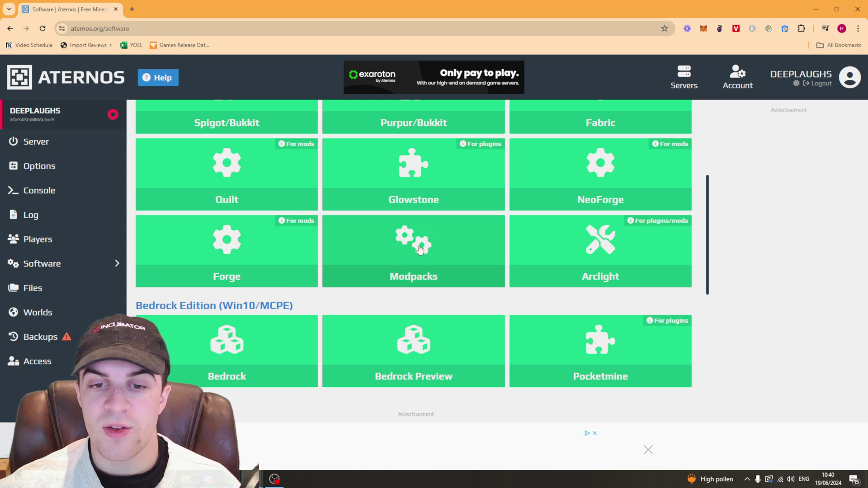
left_click(228, 247)
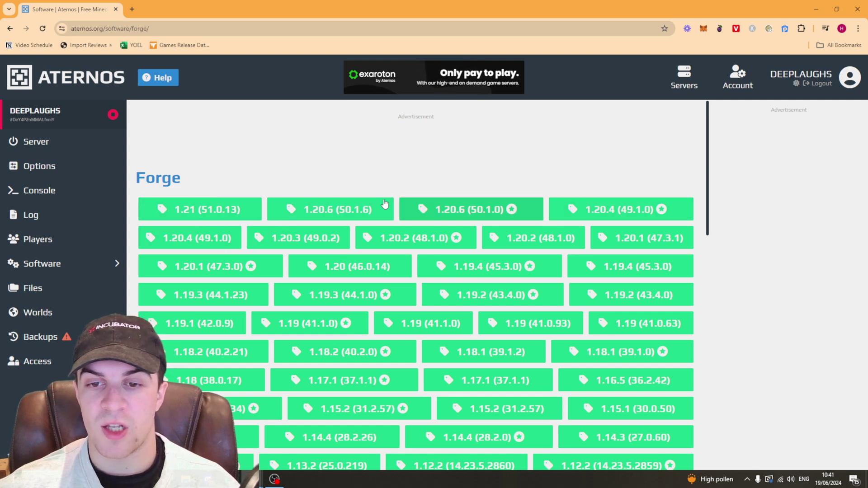
left_click(199, 211)
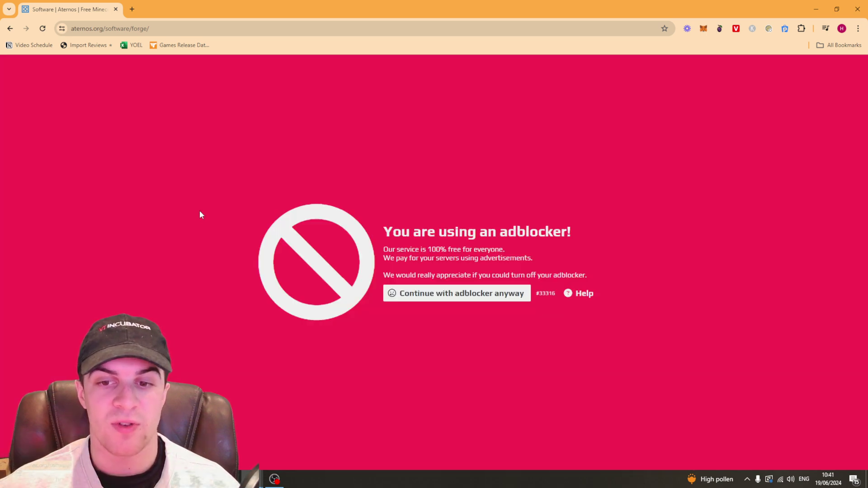
left_click(524, 293)
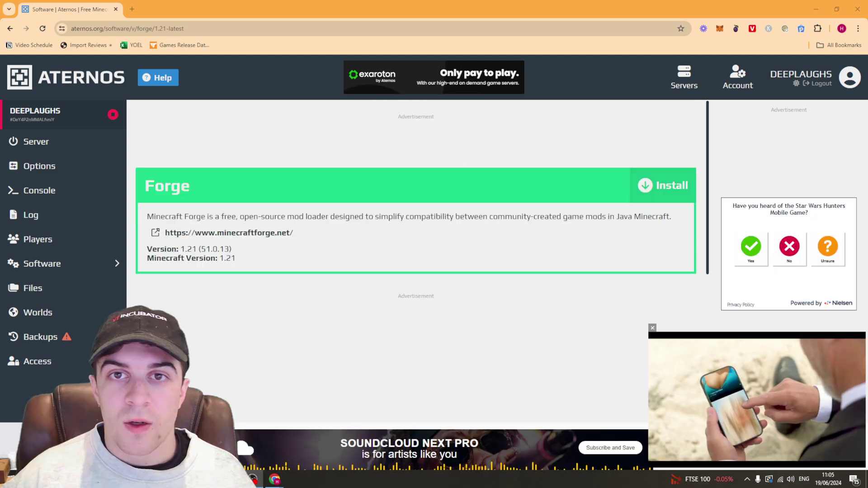
left_click(638, 188)
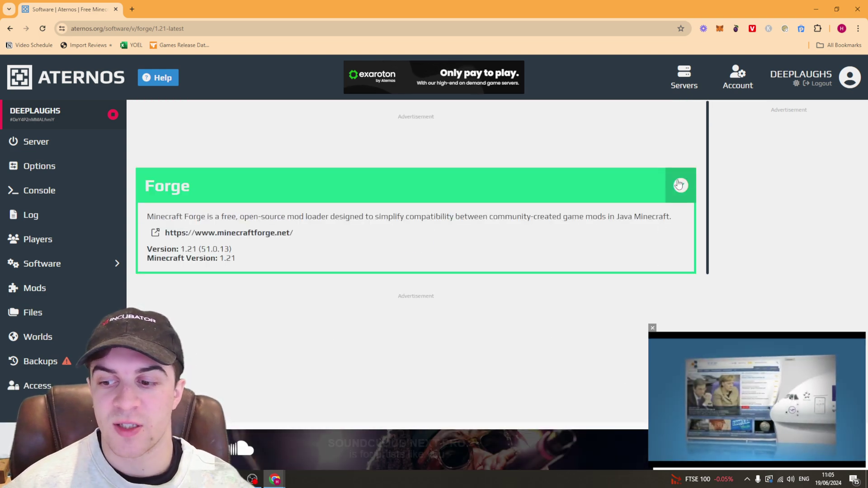
Step: Open the server's Mods catalogue and look through the available mods
scroll(641, 177, "down", 2)
scroll(641, 178, "down", 6)
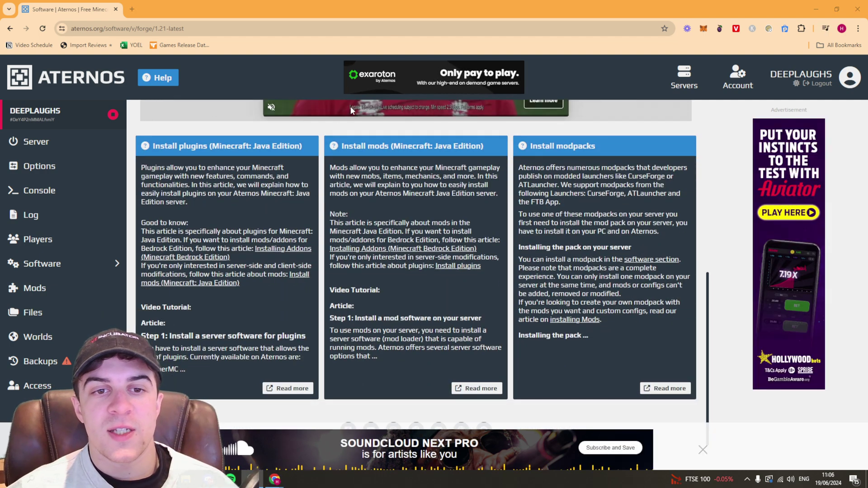
scroll(410, 136, "down", 1)
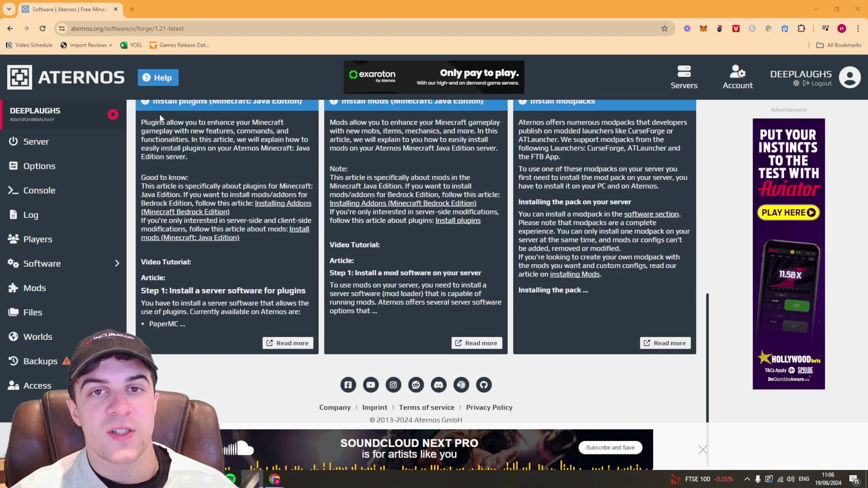
left_click(76, 295)
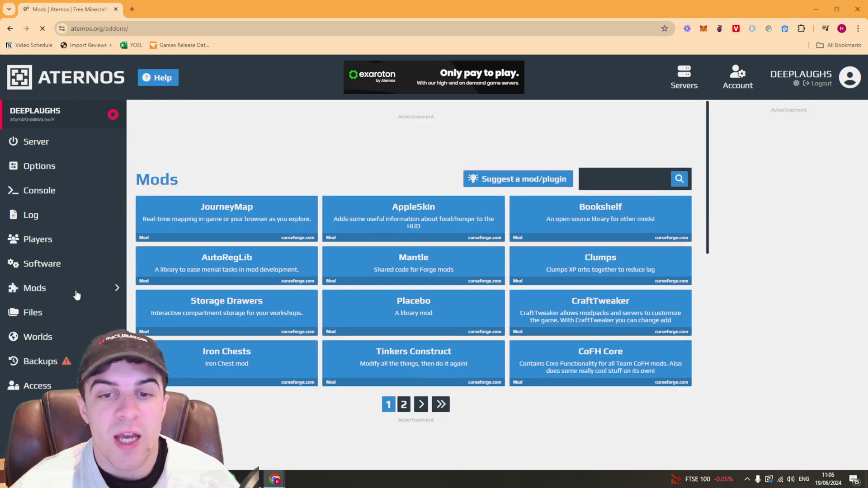
scroll(607, 174, "down", 4)
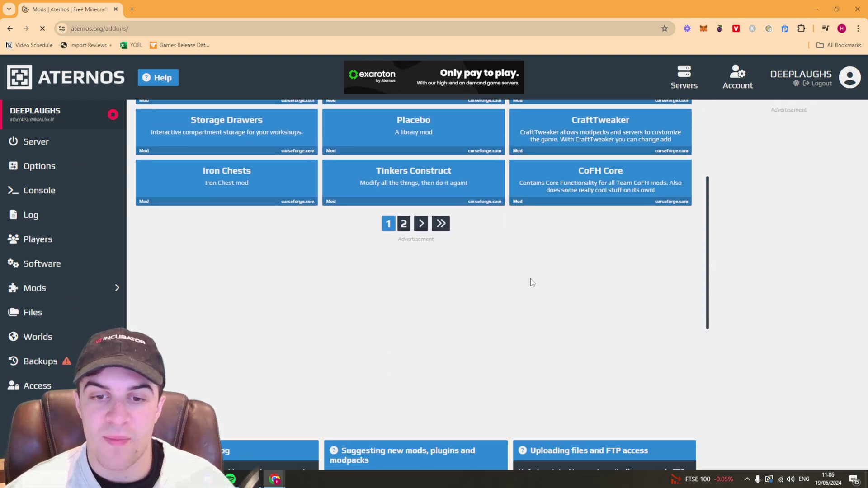
scroll(531, 278, "up", 3)
scroll(434, 249, "down", 6)
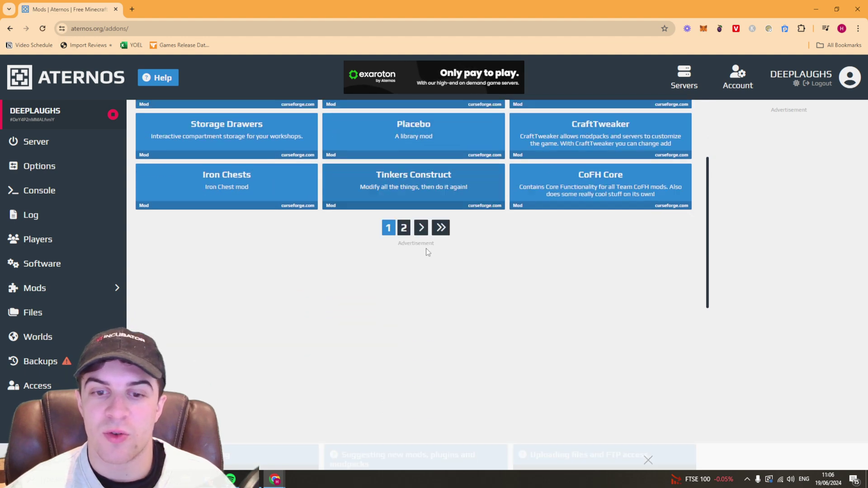
scroll(500, 255, "up", 9)
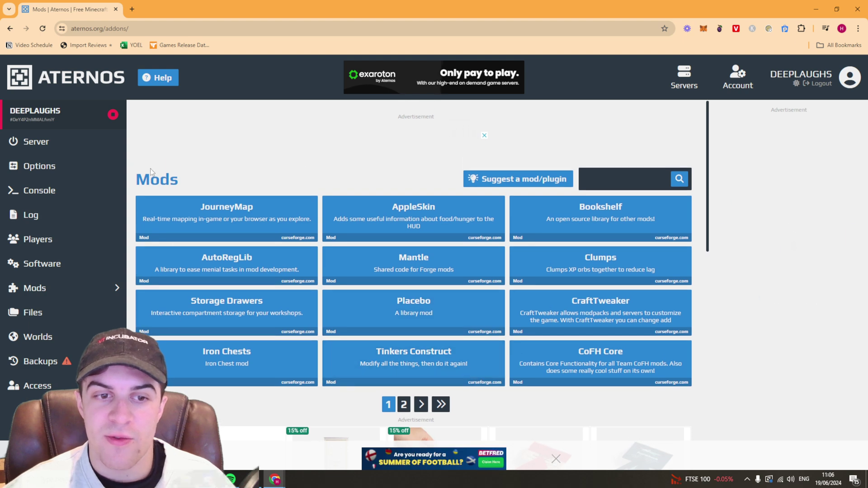
Step: Install JourneyMap version journeymap-1.21-6.0.0-beta.3+forge from its mod page
left_click(234, 219)
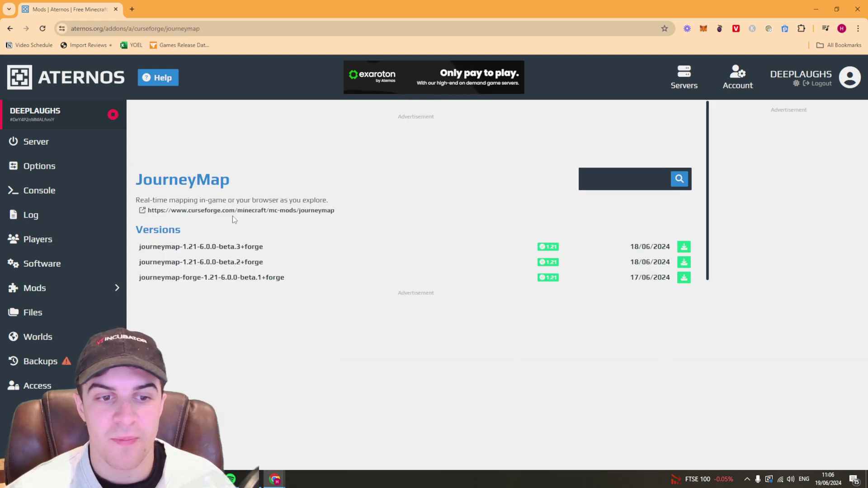
left_click_drag(172, 247, 243, 249)
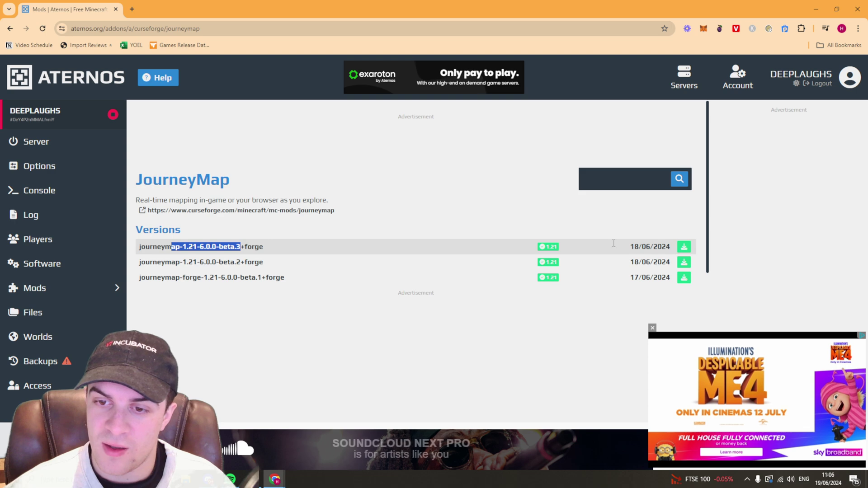
left_click(684, 246)
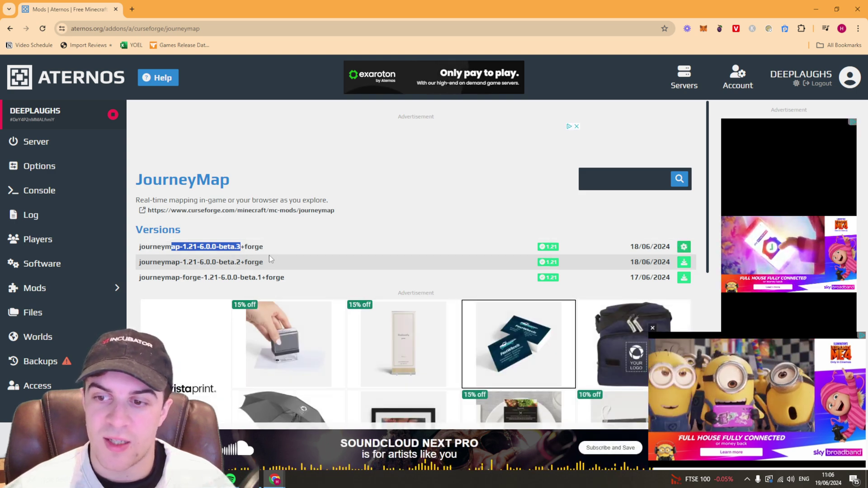
left_click(683, 247)
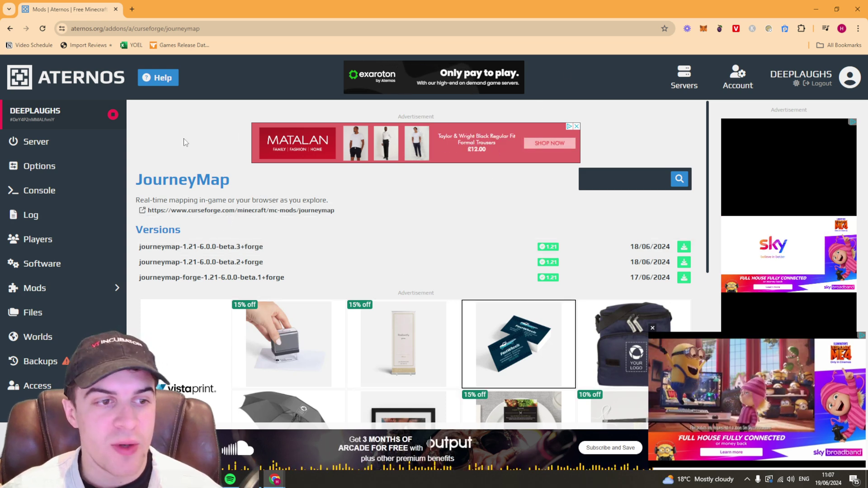
Step: In the server Options, find the server.properties section and turn Cracked on (online-mode=false)
left_click(40, 171)
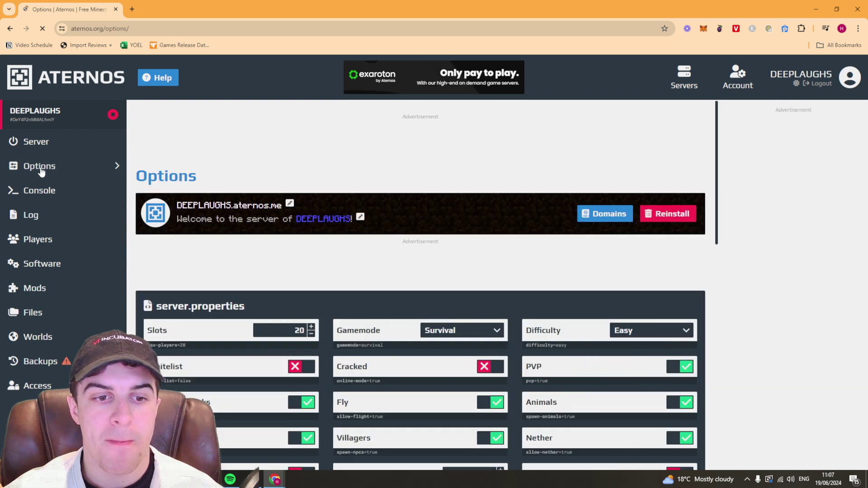
scroll(259, 220, "down", 3)
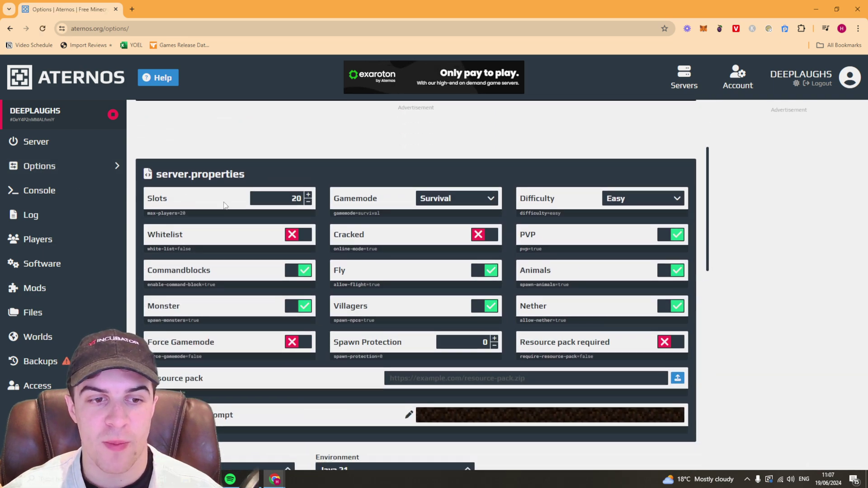
scroll(197, 207, "down", 1)
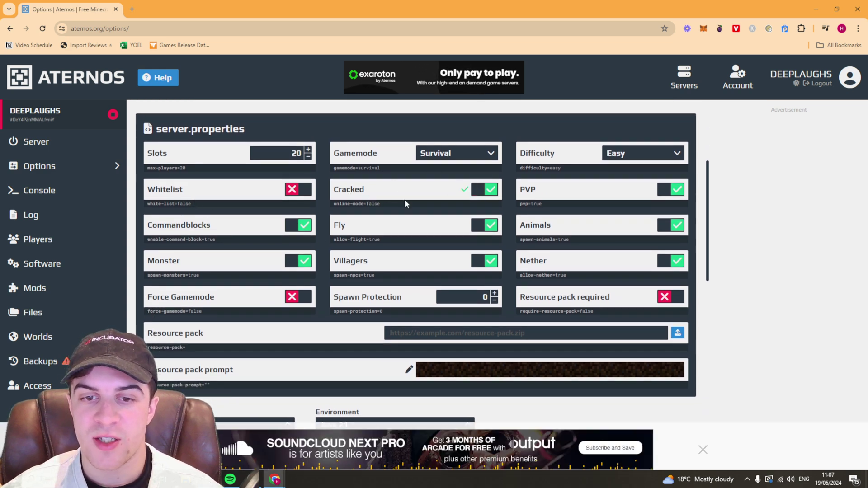
scroll(590, 263, "down", 2)
scroll(577, 352, "up", 6)
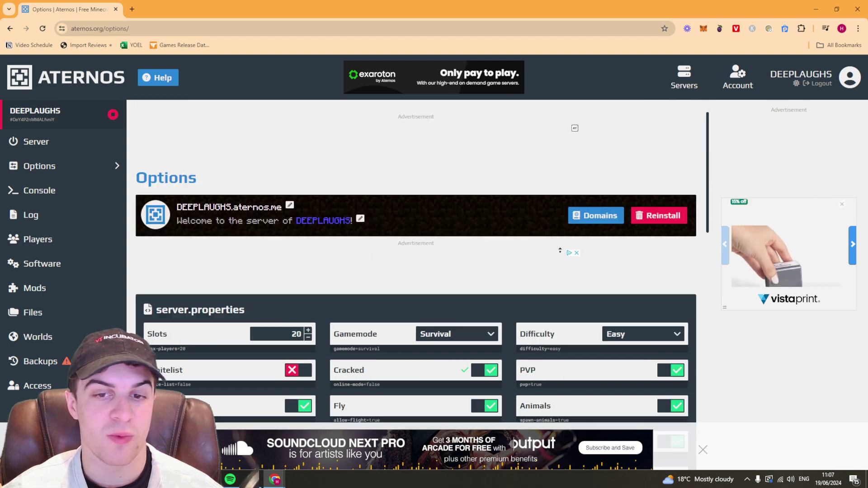
scroll(441, 308, "down", 1)
scroll(408, 331, "down", 2)
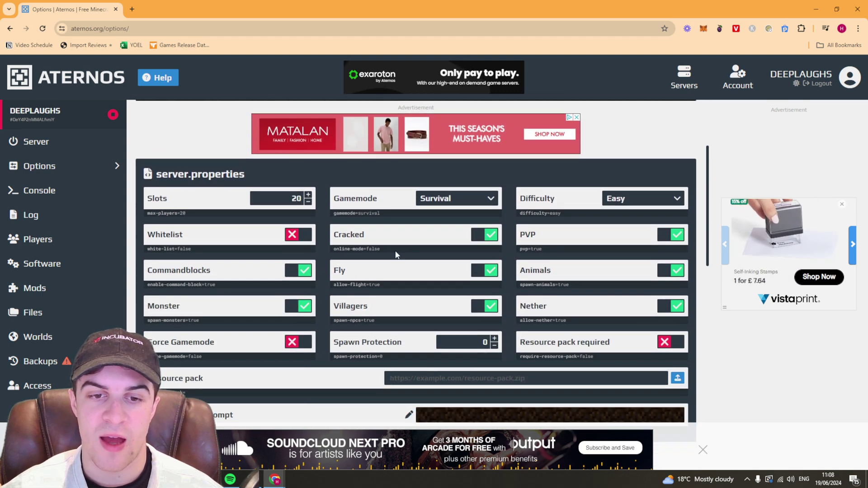
scroll(744, 371, "up", 3)
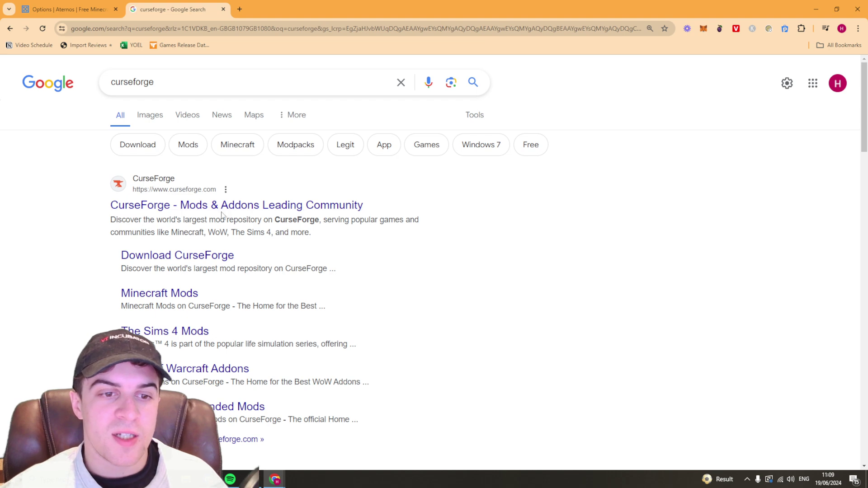
Step: Go to the CurseForge website's Minecraft Mods page
left_click(222, 209)
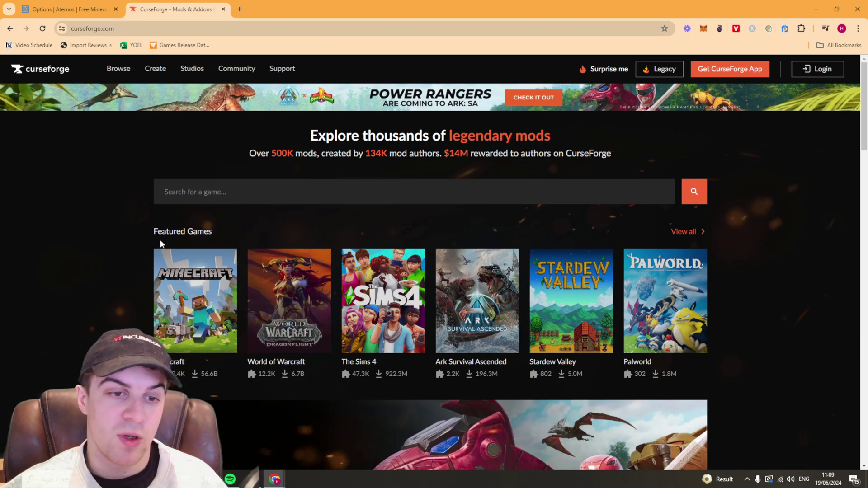
scroll(160, 240, "down", 1)
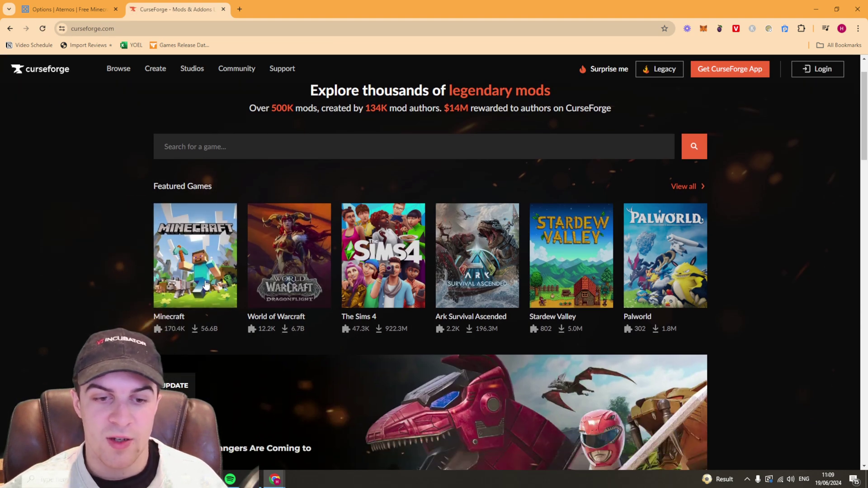
left_click(205, 284)
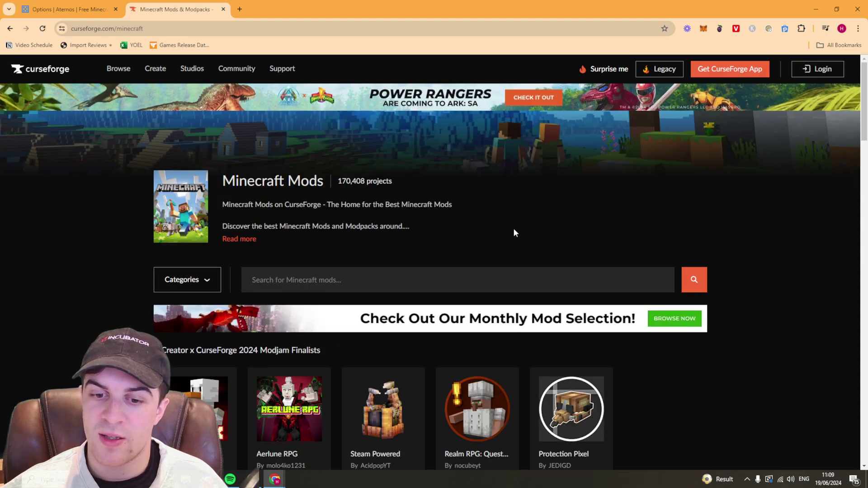
scroll(513, 231, "down", 2)
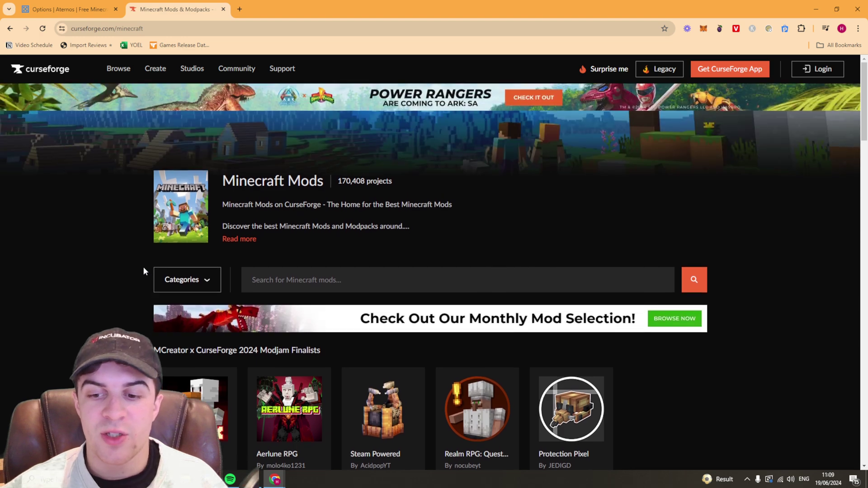
scroll(87, 291, "down", 5)
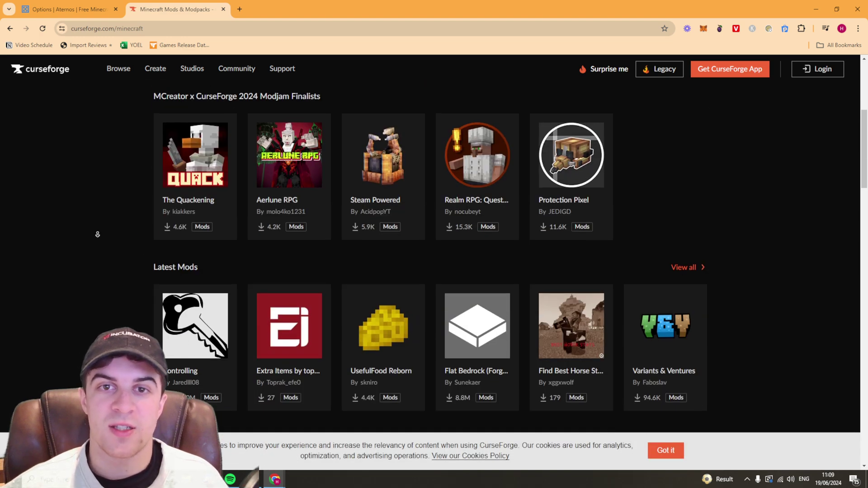
scroll(98, 233, "down", 1)
scroll(102, 257, "up", 6)
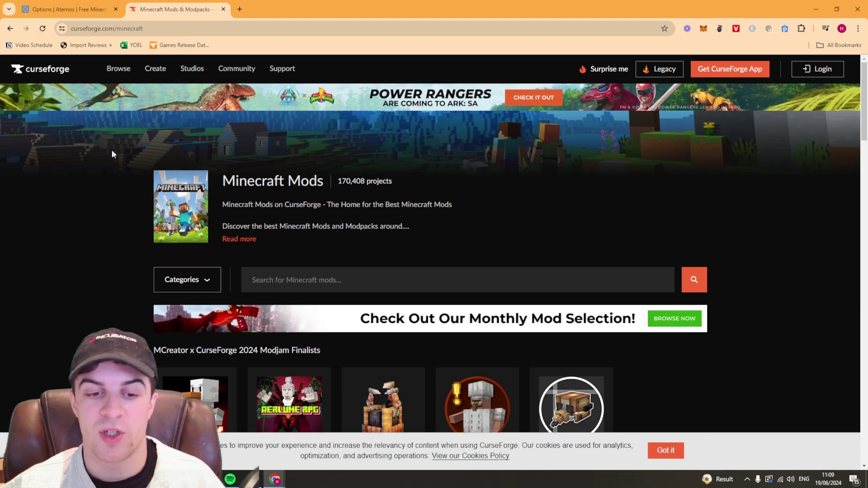
Step: Accept the cookie notice on the Minecraft Mods page
left_click(665, 451)
scroll(759, 232, "down", 2)
scroll(759, 231, "up", 2)
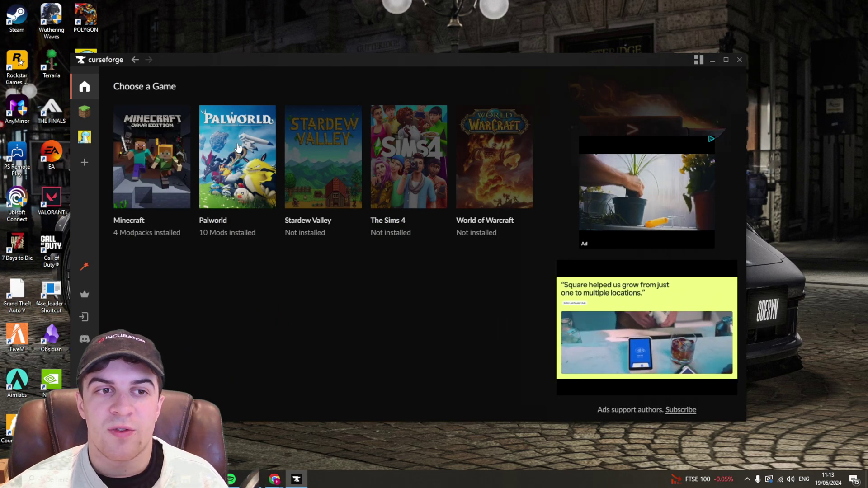
Step: Create a custom Minecraft profile named '0' for 1.21 with modloader forge-51.0.13
left_click(163, 176)
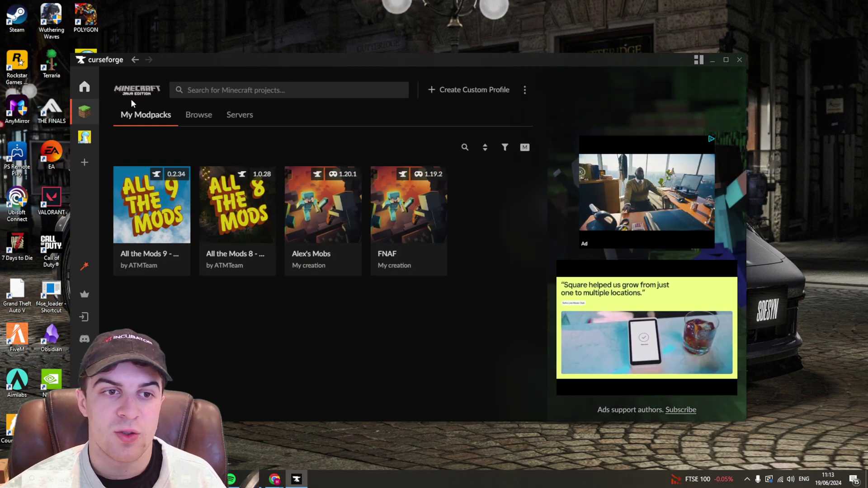
left_click(461, 89)
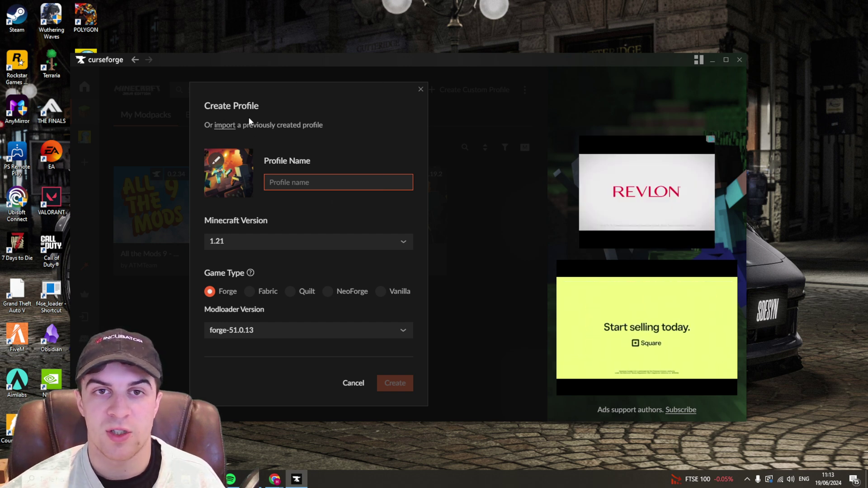
type("0")
left_click(543, 242)
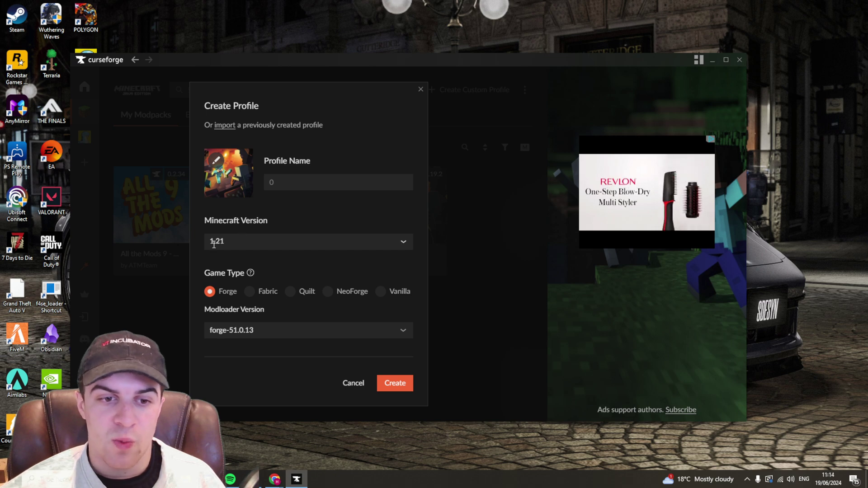
left_click(231, 243)
left_click(298, 261)
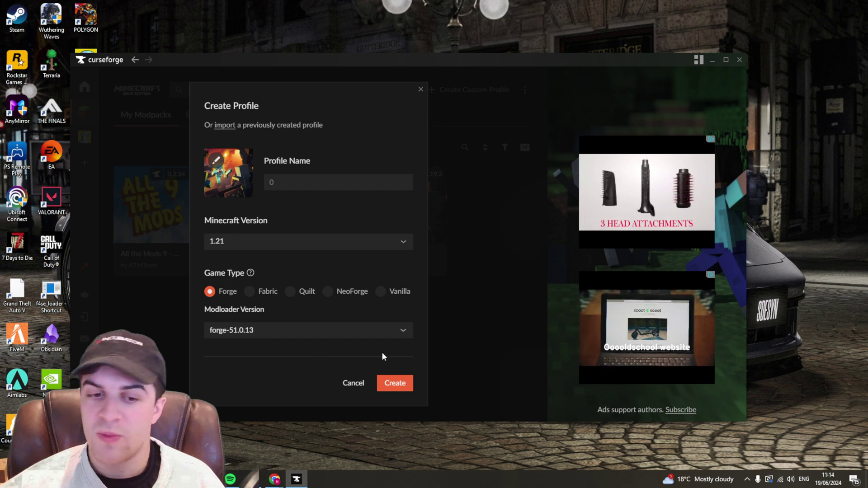
left_click(262, 329)
left_click(310, 330)
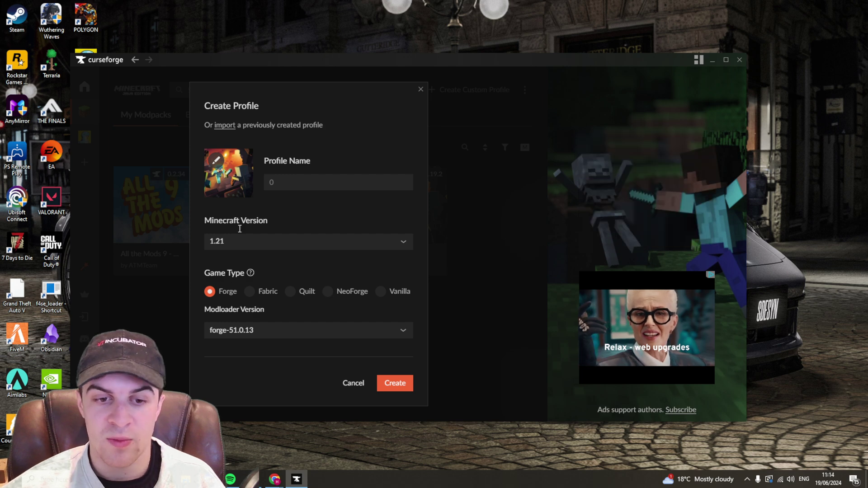
left_click(396, 384)
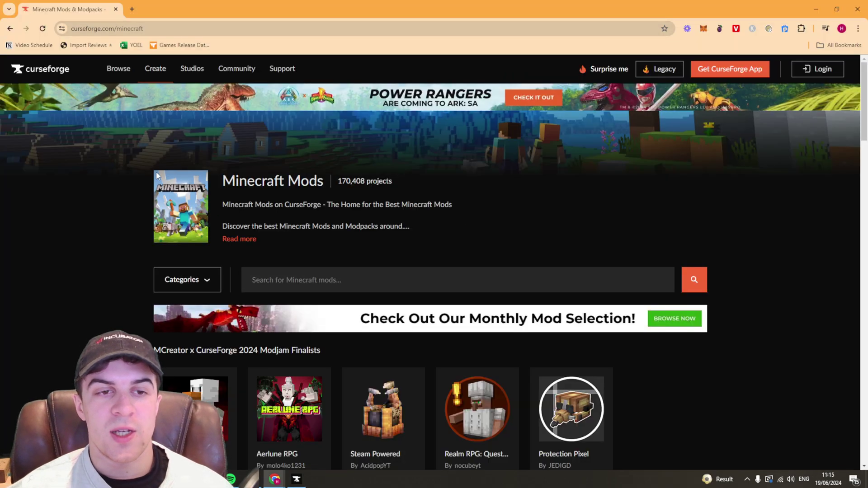
Step: Search the site for journeymap, accept the privacy prompt, and open the JourneyMap mod page
scroll(296, 125, "down", 2)
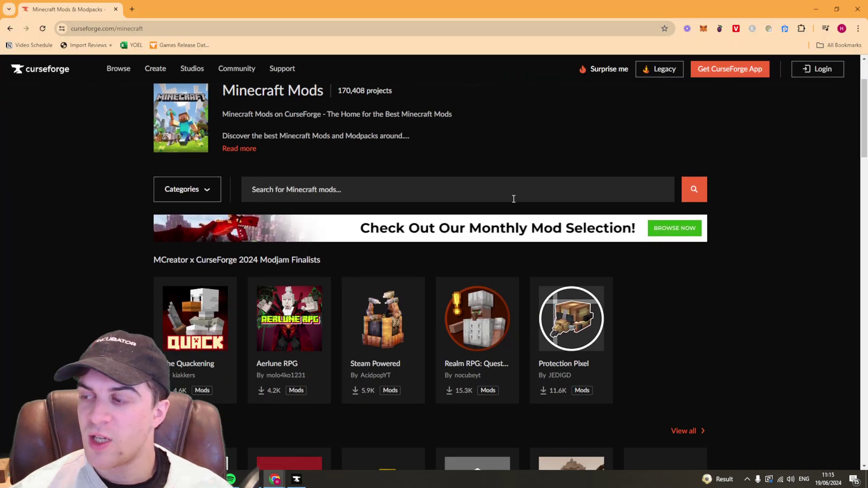
left_click(412, 189)
type("j")
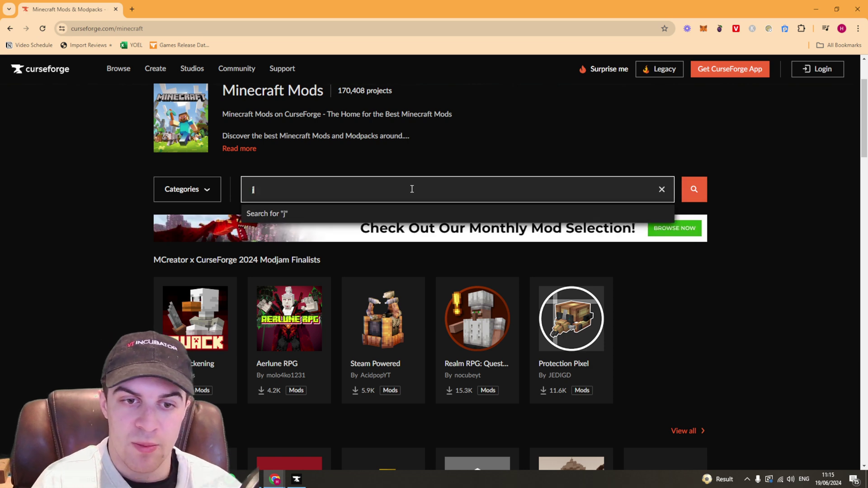
type("ourneymap")
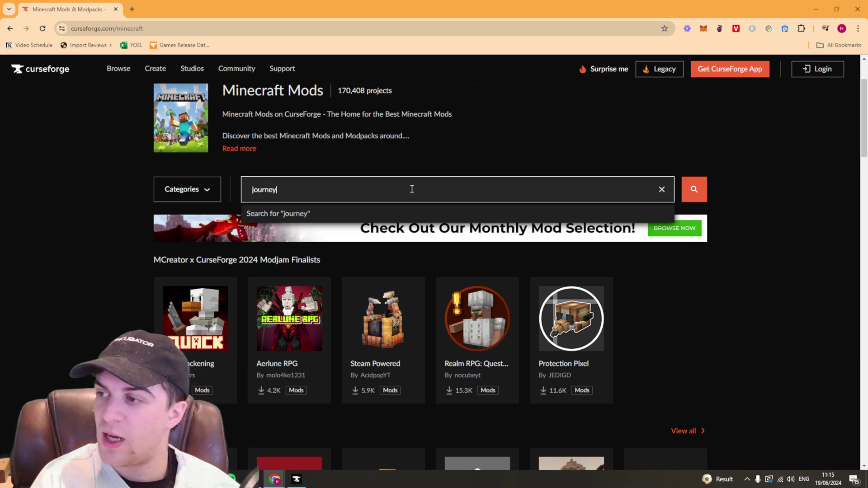
left_click(706, 197)
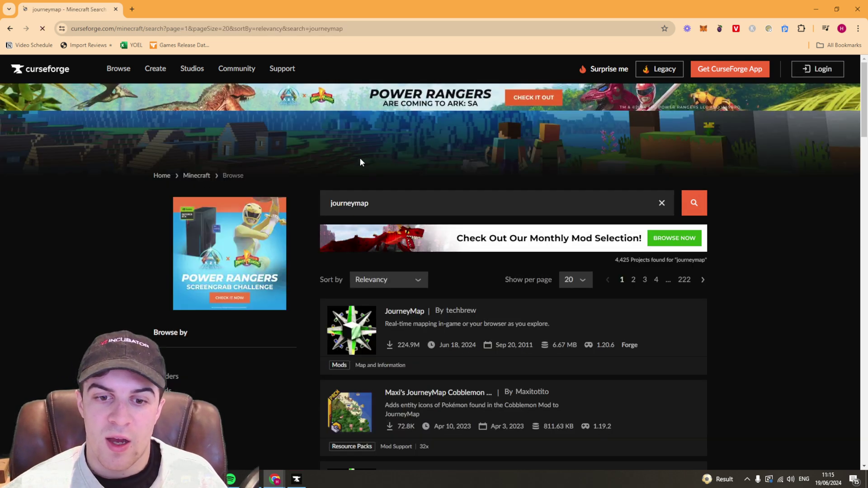
scroll(475, 205, "down", 2)
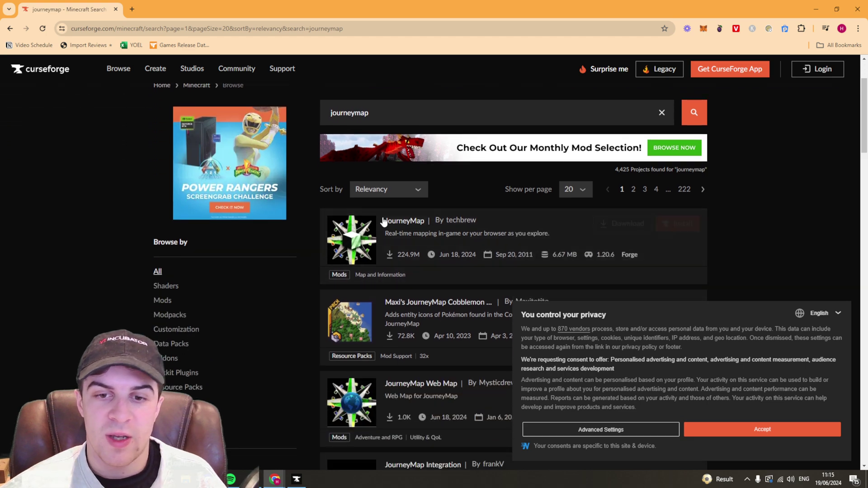
left_click(735, 436)
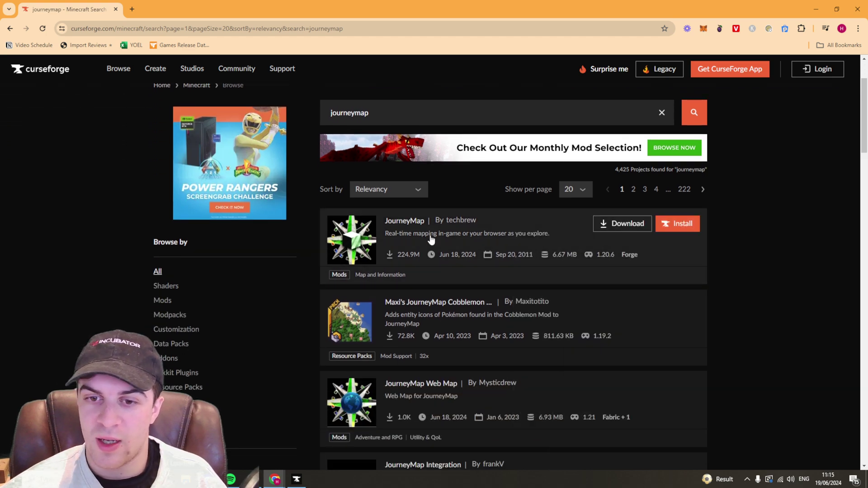
left_click(435, 234)
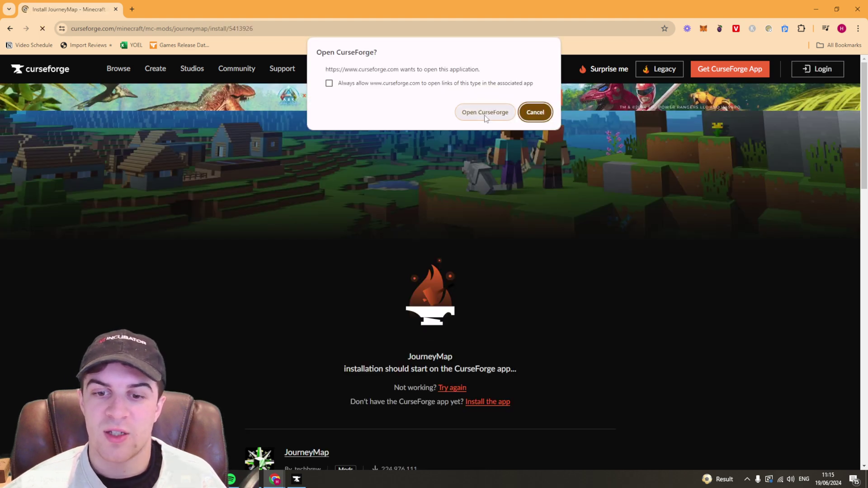
Step: Send the JourneyMap install to the CurseForge app, then return to My Modpacks showing profile '0'
left_click(485, 112)
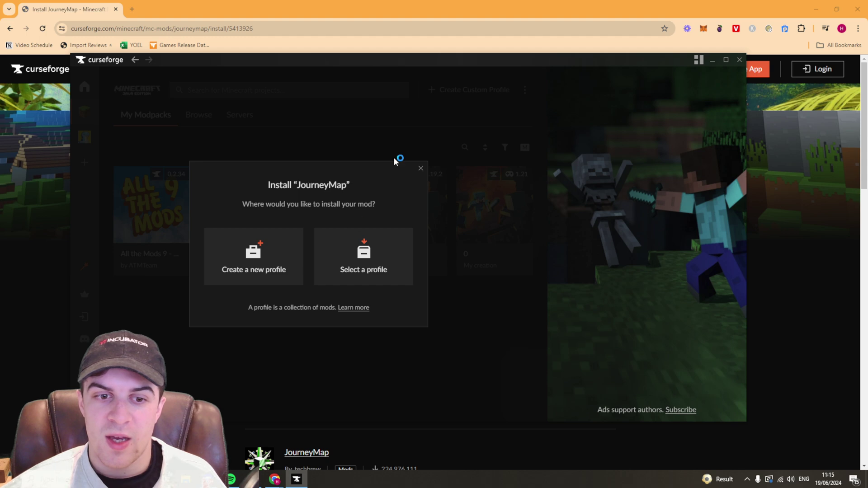
left_click(386, 251)
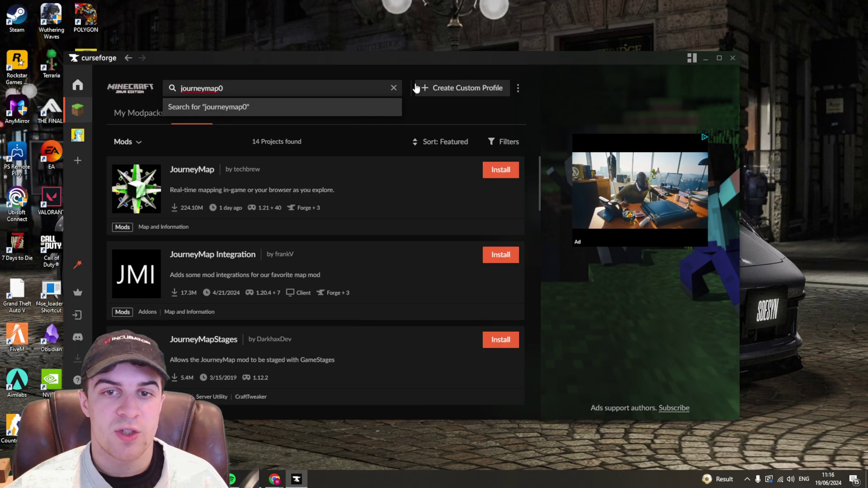
left_click(393, 87)
left_click(131, 114)
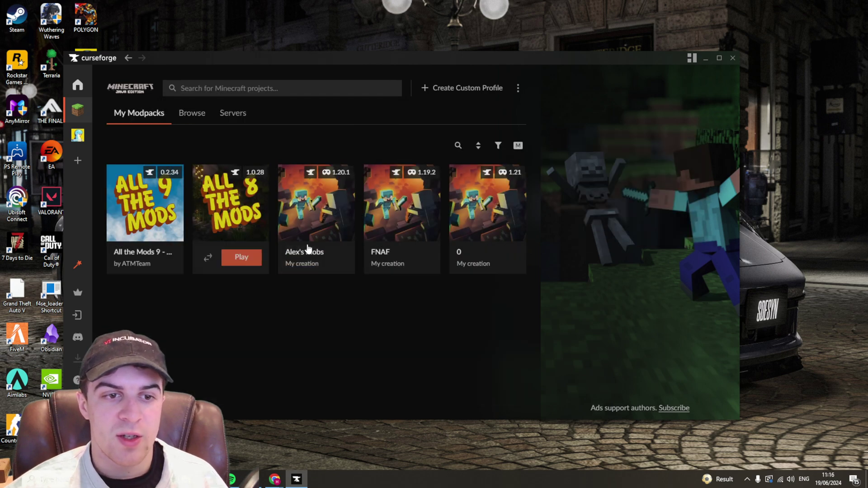
Step: From profile '0', browse Mods, search journeymap, and start installing JourneyMap
left_click(494, 186)
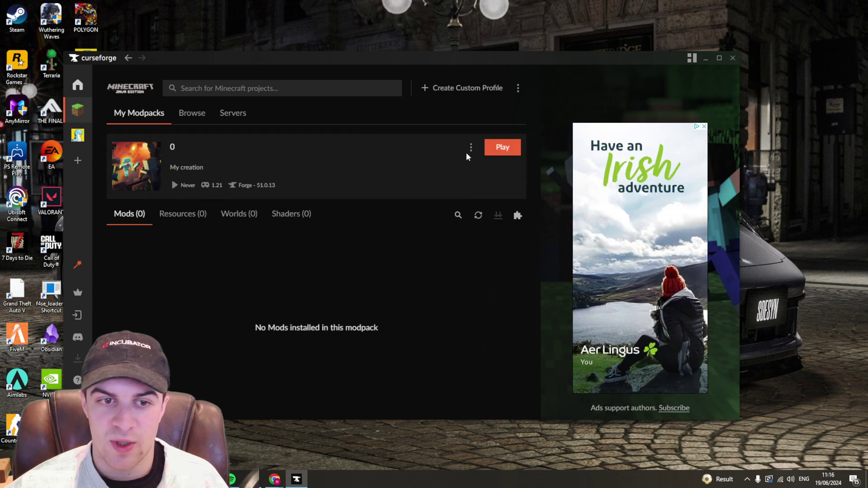
left_click(201, 114)
left_click(136, 141)
left_click(143, 194)
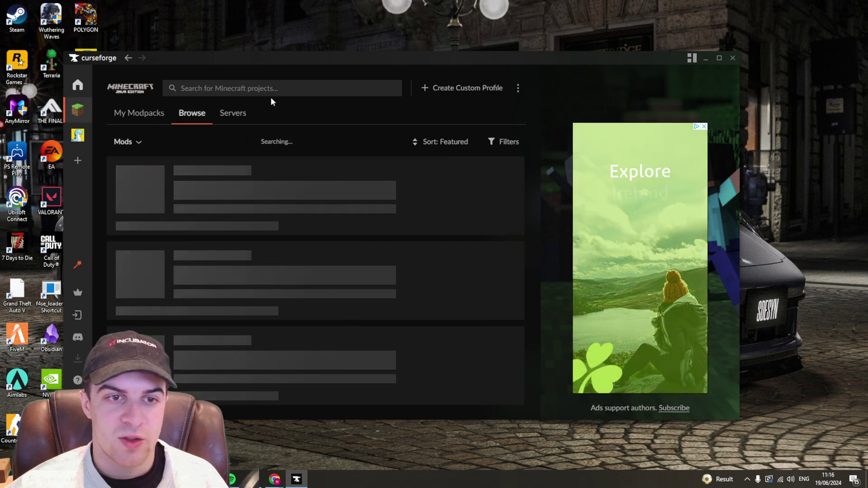
left_click(270, 90)
type("journ")
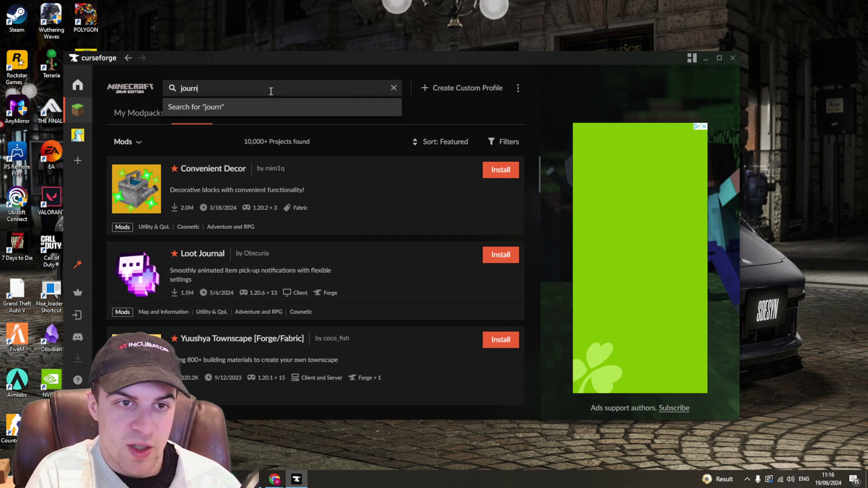
type("eymap")
key("Return")
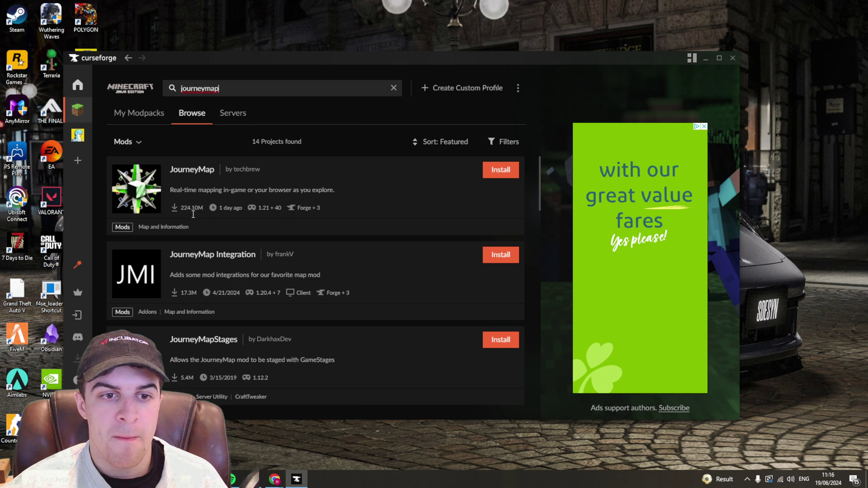
left_click(513, 173)
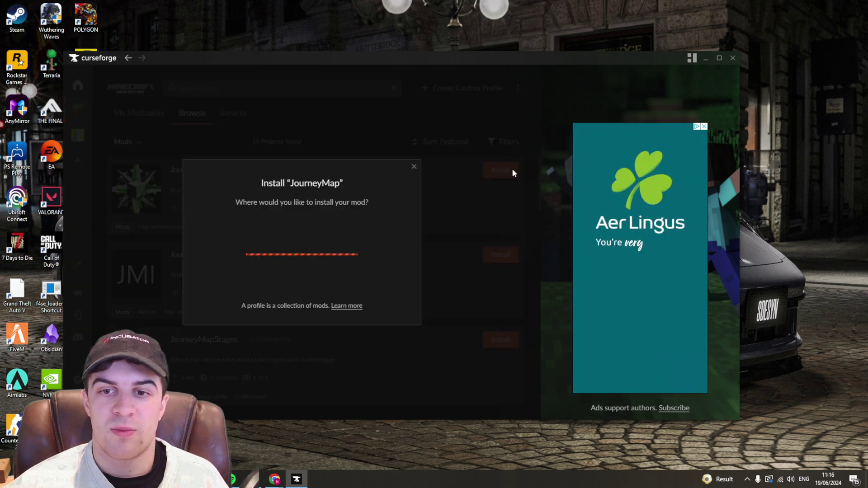
left_click(358, 262)
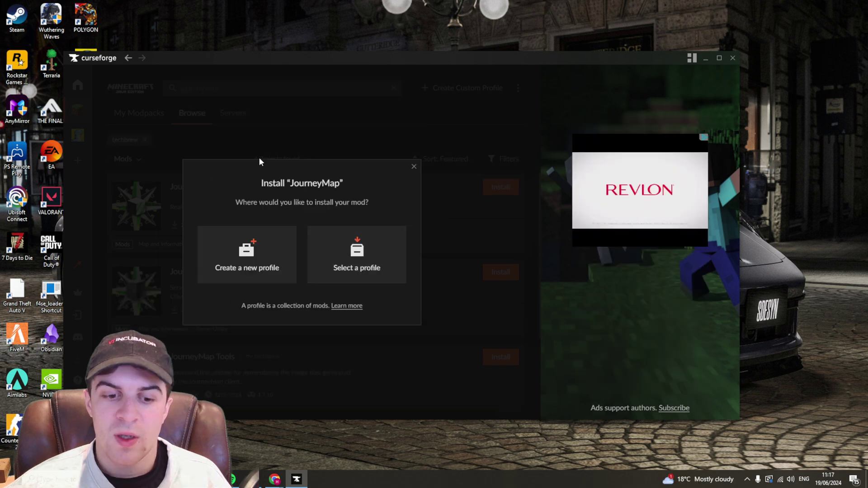
Step: Install JourneyMap into a new profile set to Minecraft 1.20.6 with forge-50.1.0
left_click(252, 276)
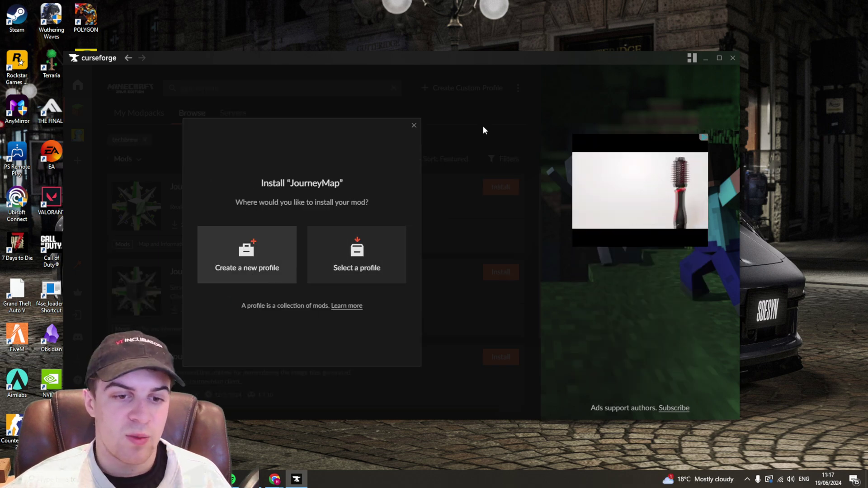
left_click(318, 290)
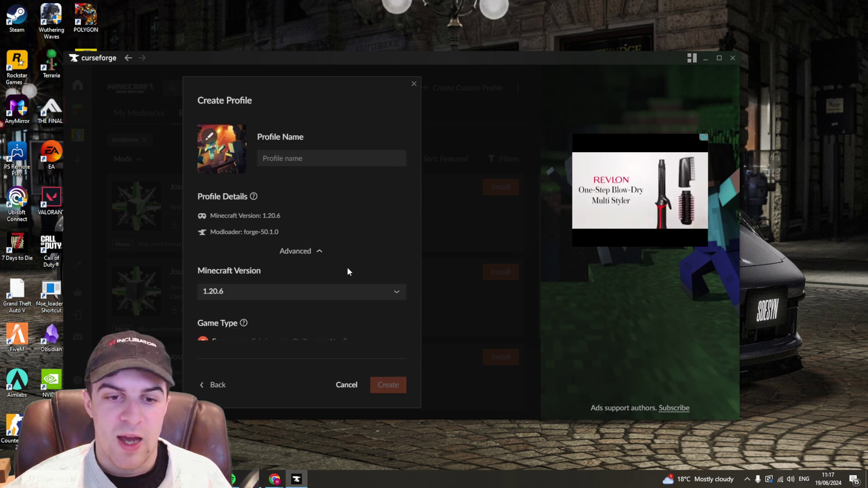
left_click(304, 249)
left_click(304, 268)
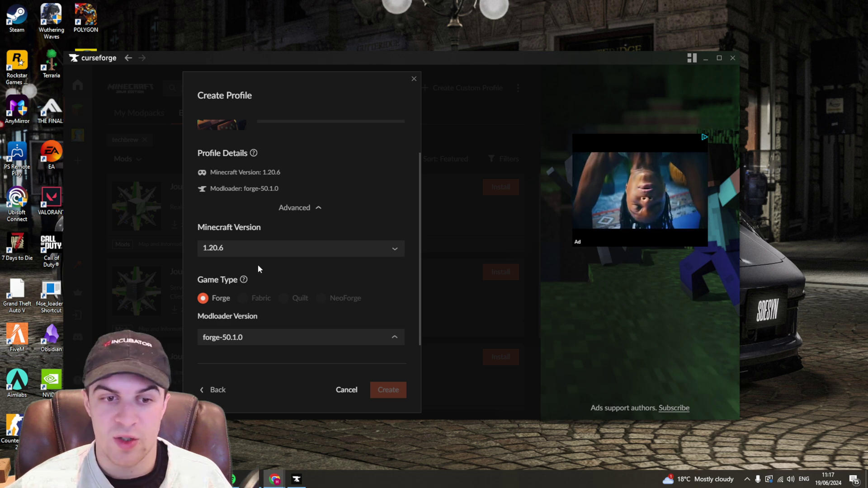
left_click(283, 340)
left_click(370, 207)
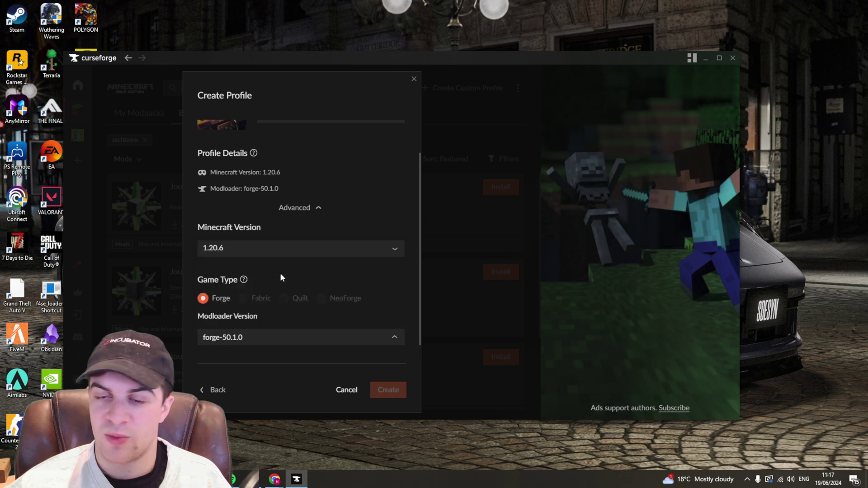
scroll(318, 223, "up", 1)
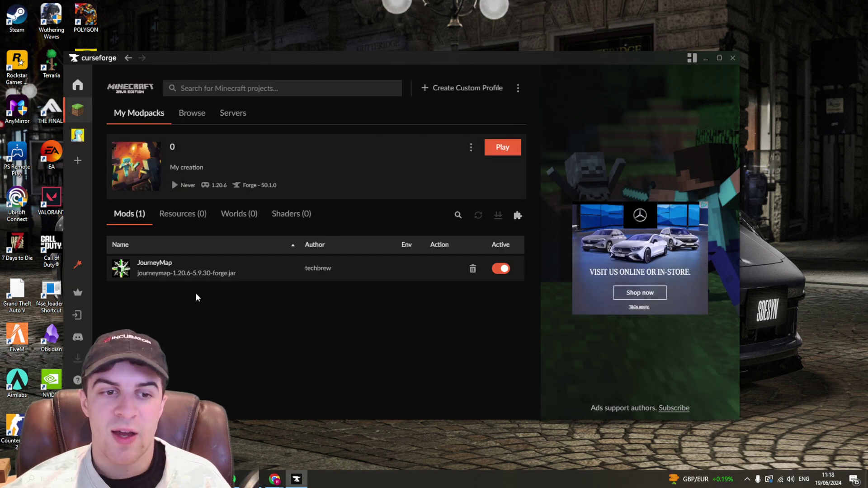
Step: Launch profile '0' and move the Minecraft Updater window to the left
left_click(505, 155)
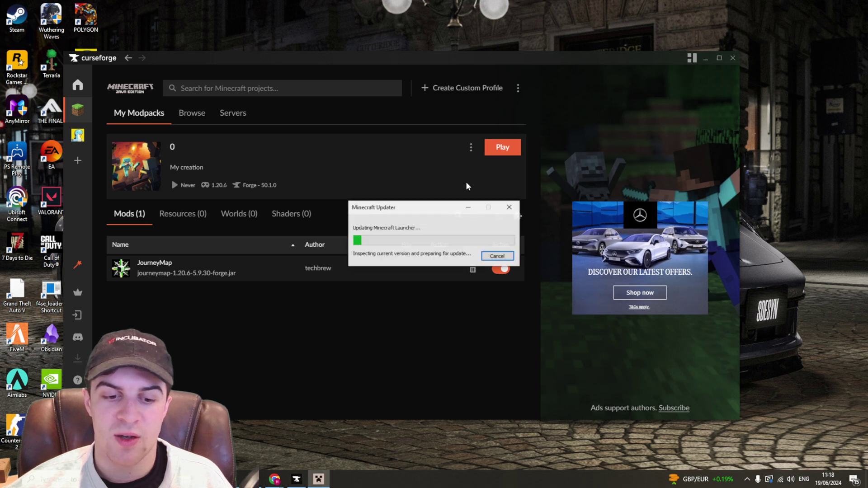
left_click_drag(418, 205, 317, 191)
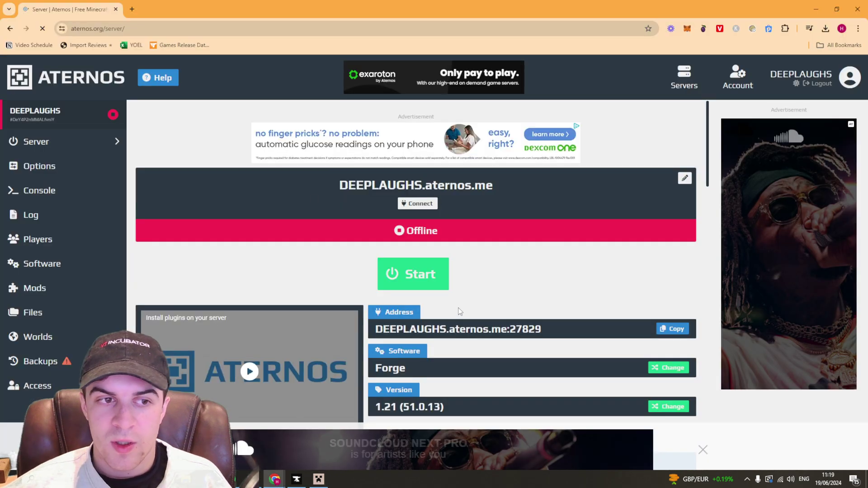
Step: Start the Aternos Forge server, accepting the EULA, then minimize the browser to show the launcher
double_click(464, 185)
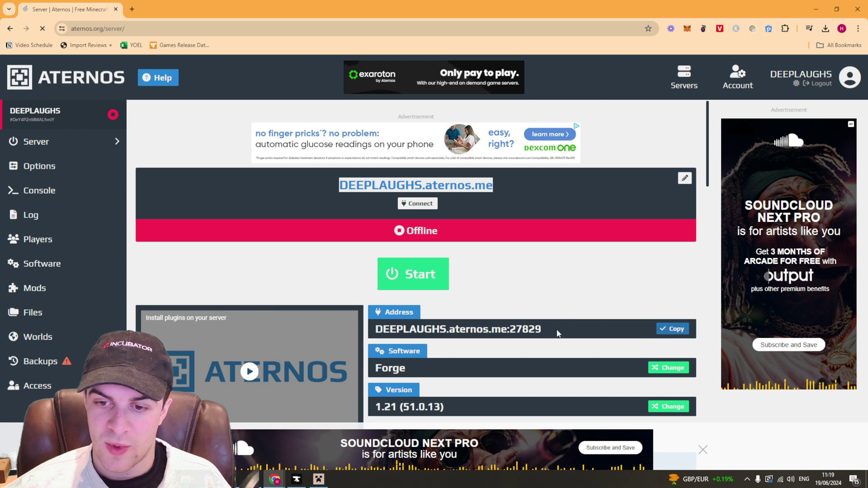
left_click(417, 274)
left_click(450, 284)
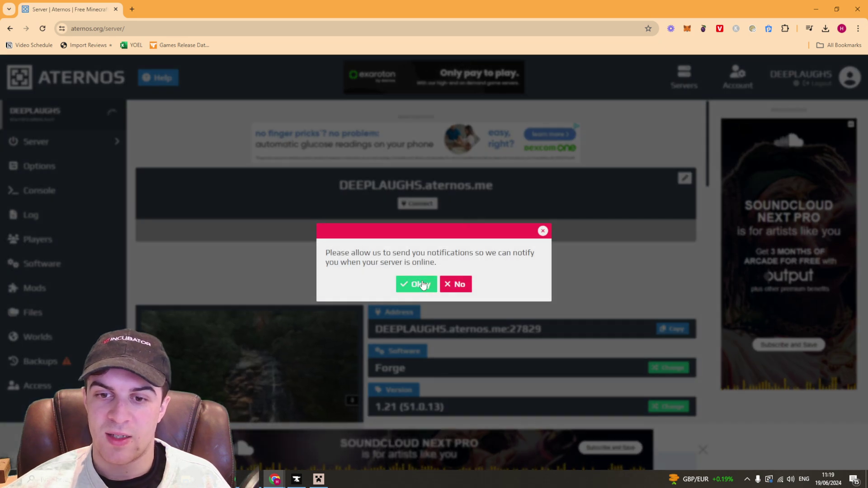
left_click(455, 284)
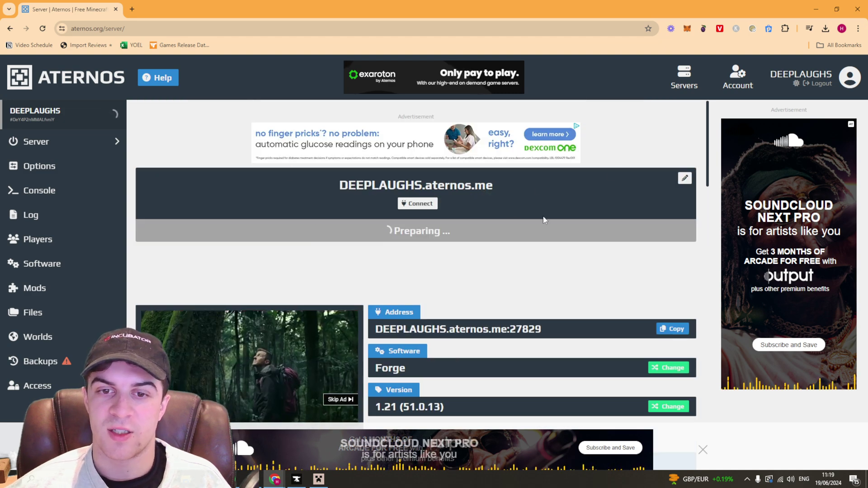
left_click(815, 9)
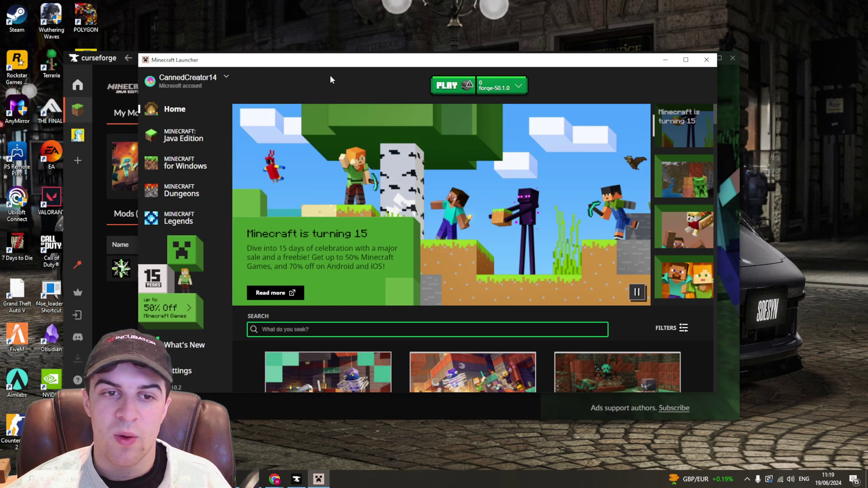
Step: Launch the forge-50.1.0 installation and confirm the modded-installation warning
left_click_drag(475, 70, 436, 76)
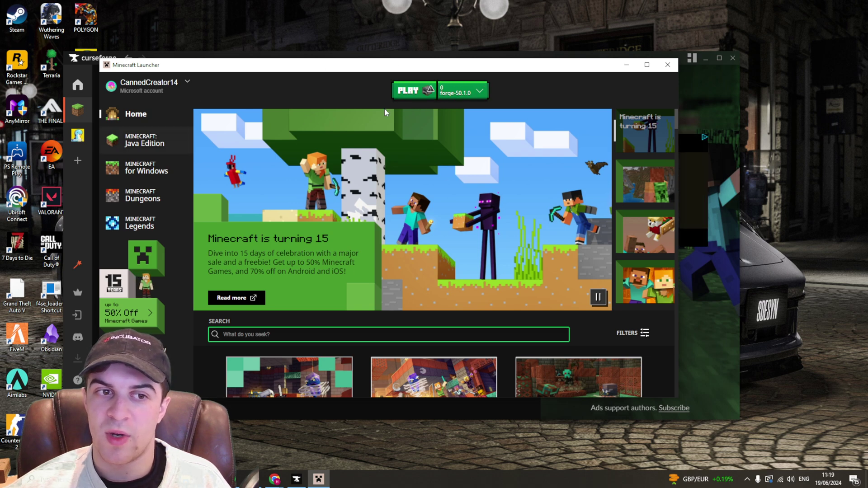
left_click(468, 95)
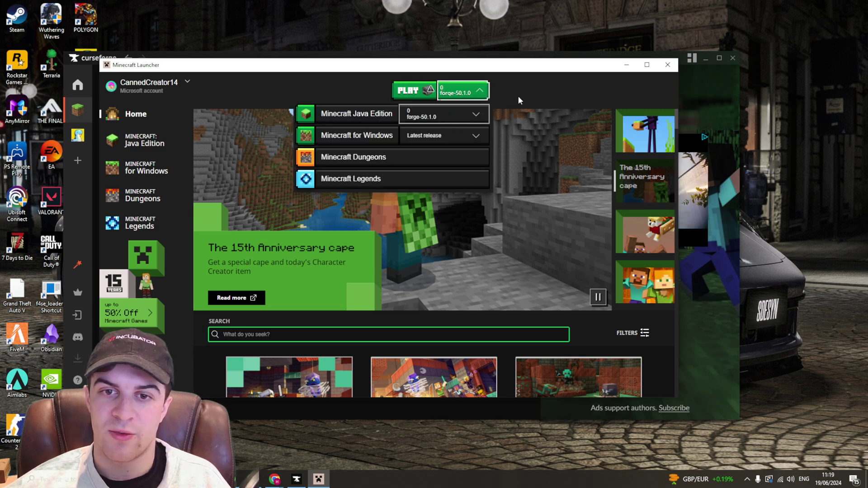
left_click(557, 95)
left_click(401, 93)
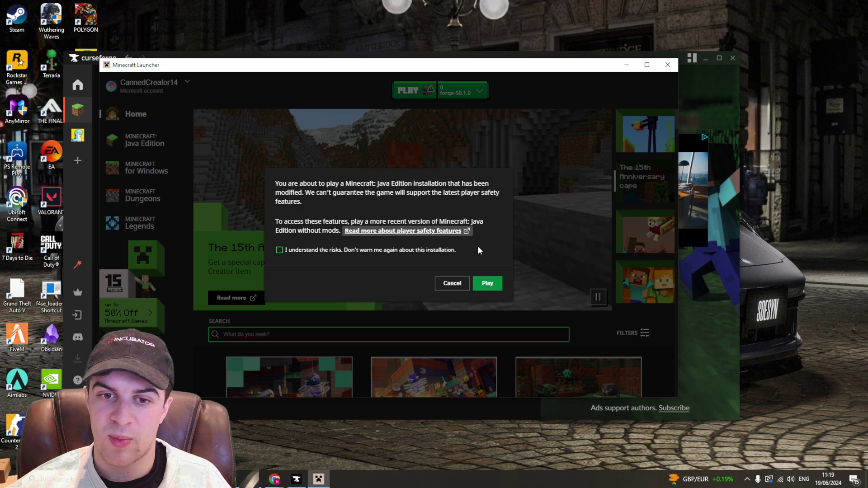
left_click(487, 283)
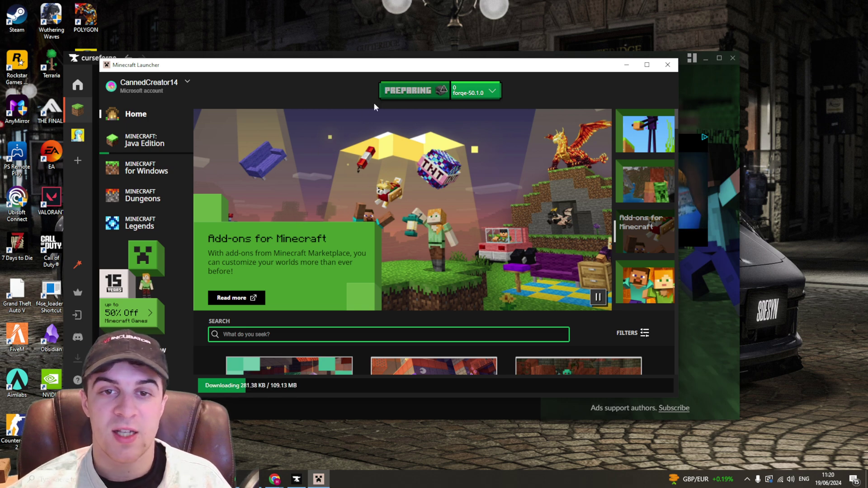
left_click_drag(392, 70, 370, 63)
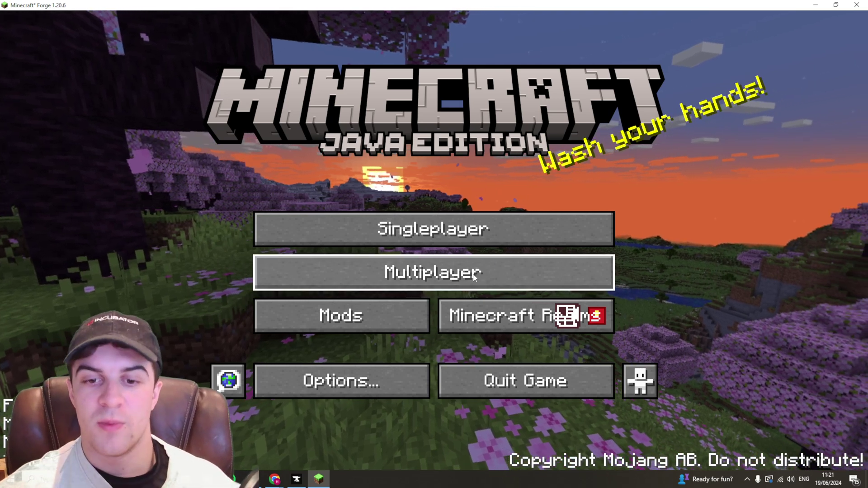
Step: Open Multiplayer, proceed past the third-party warning and allow Java through the firewall
left_click(478, 273)
left_click(289, 339)
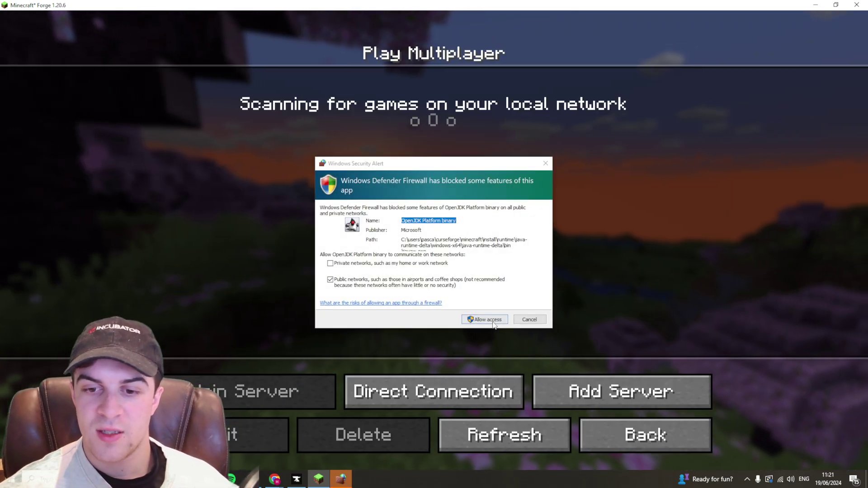
left_click(469, 318)
Step: Add a server entry with the pasted Aternos address, then refresh the list and select it
left_click(587, 391)
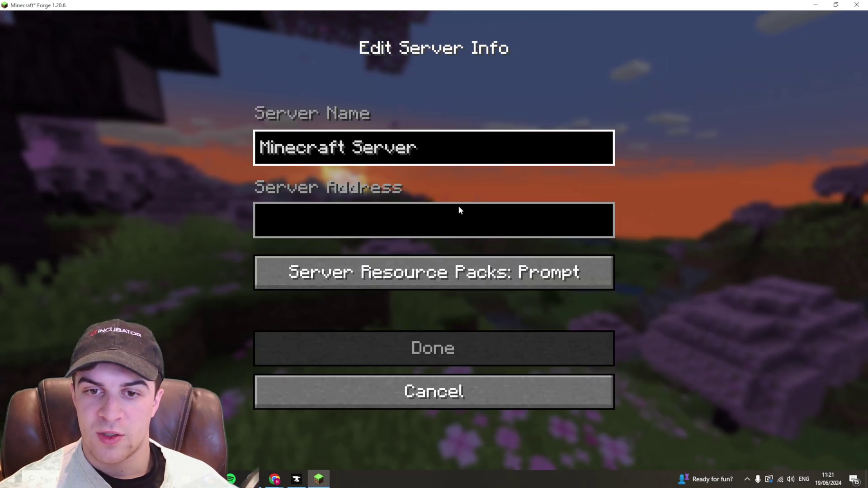
left_click(458, 212)
type("DEEPLAUGHS.aternos.me:27829")
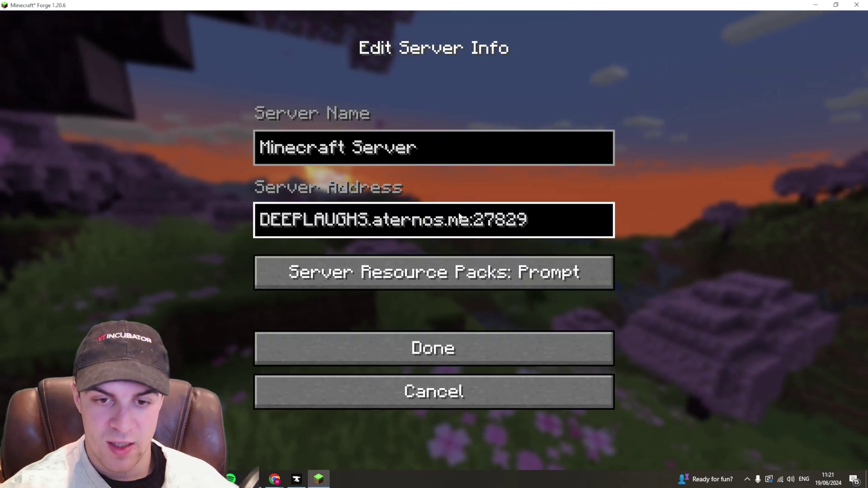
left_click(455, 340)
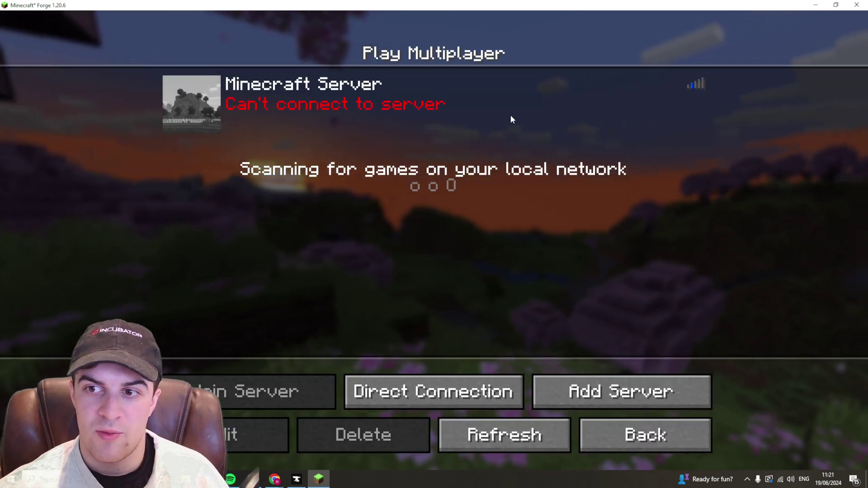
left_click(504, 435)
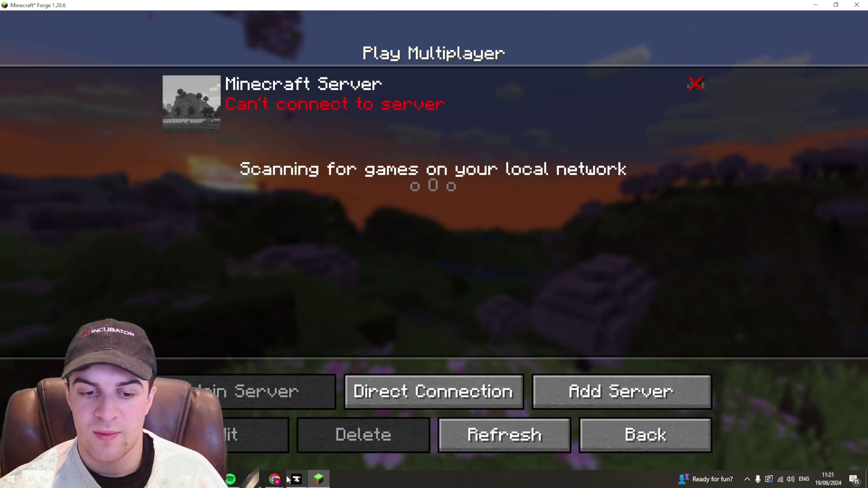
left_click(504, 435)
left_click(518, 117)
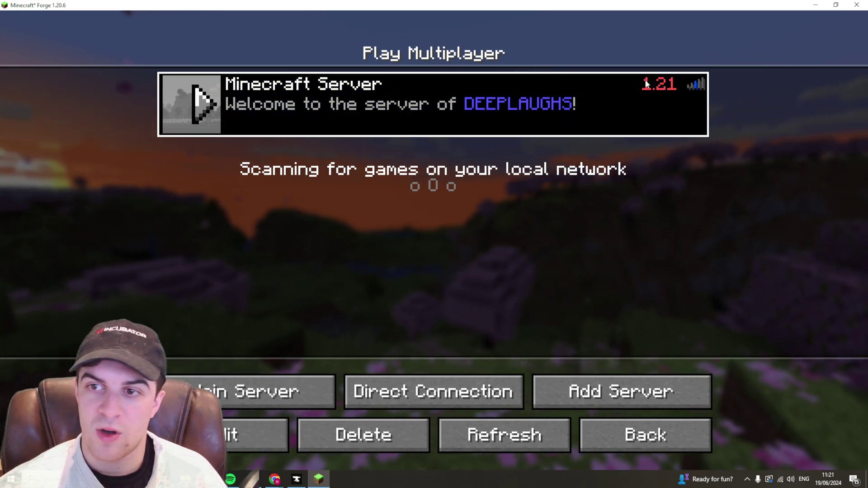
Step: Reopen Multiplayer, refresh and select the Aternos server entry, then return to the title menu
left_click(602, 425)
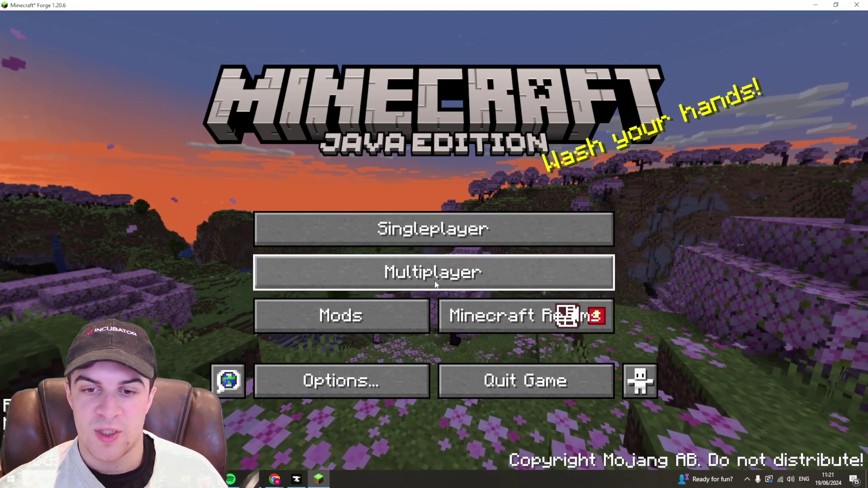
left_click(450, 273)
left_click(352, 340)
left_click(655, 94)
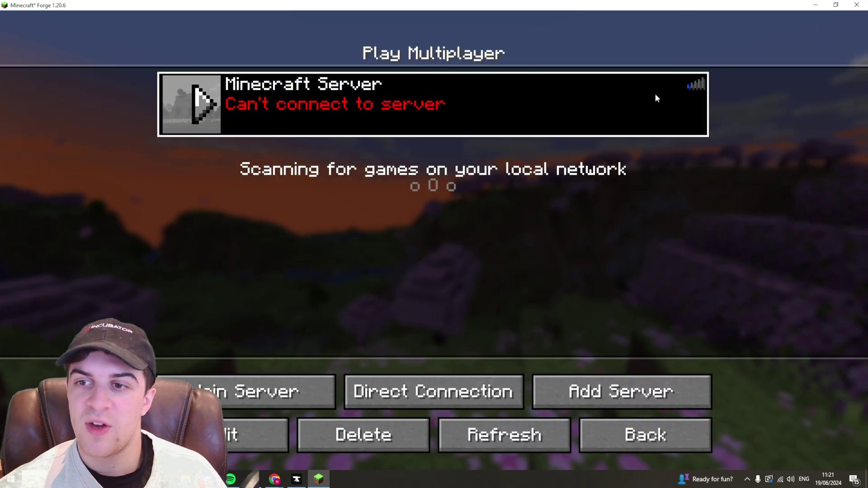
left_click(503, 434)
left_click(669, 100)
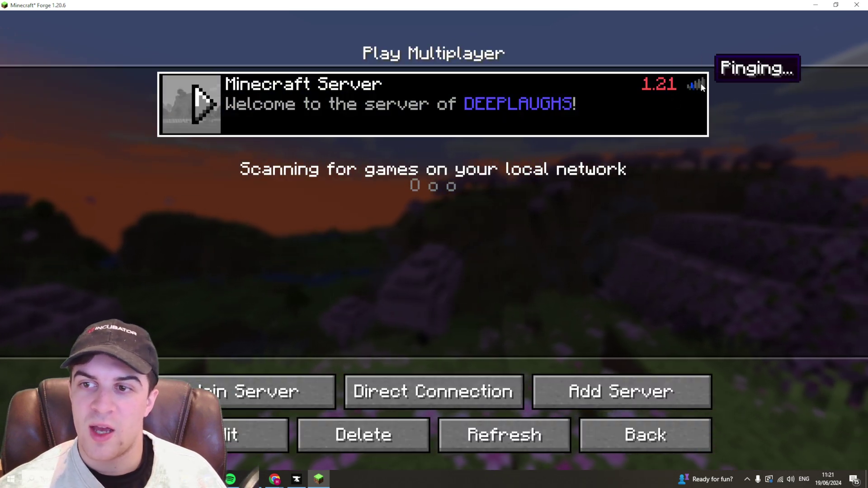
left_click(630, 445)
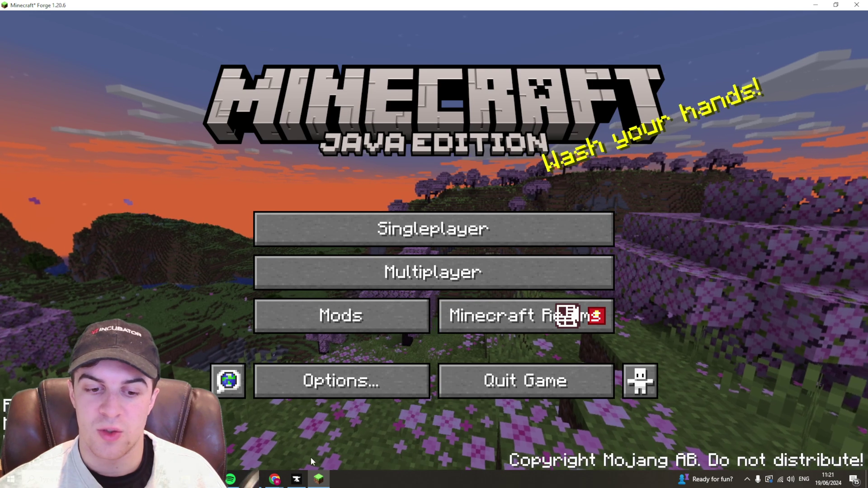